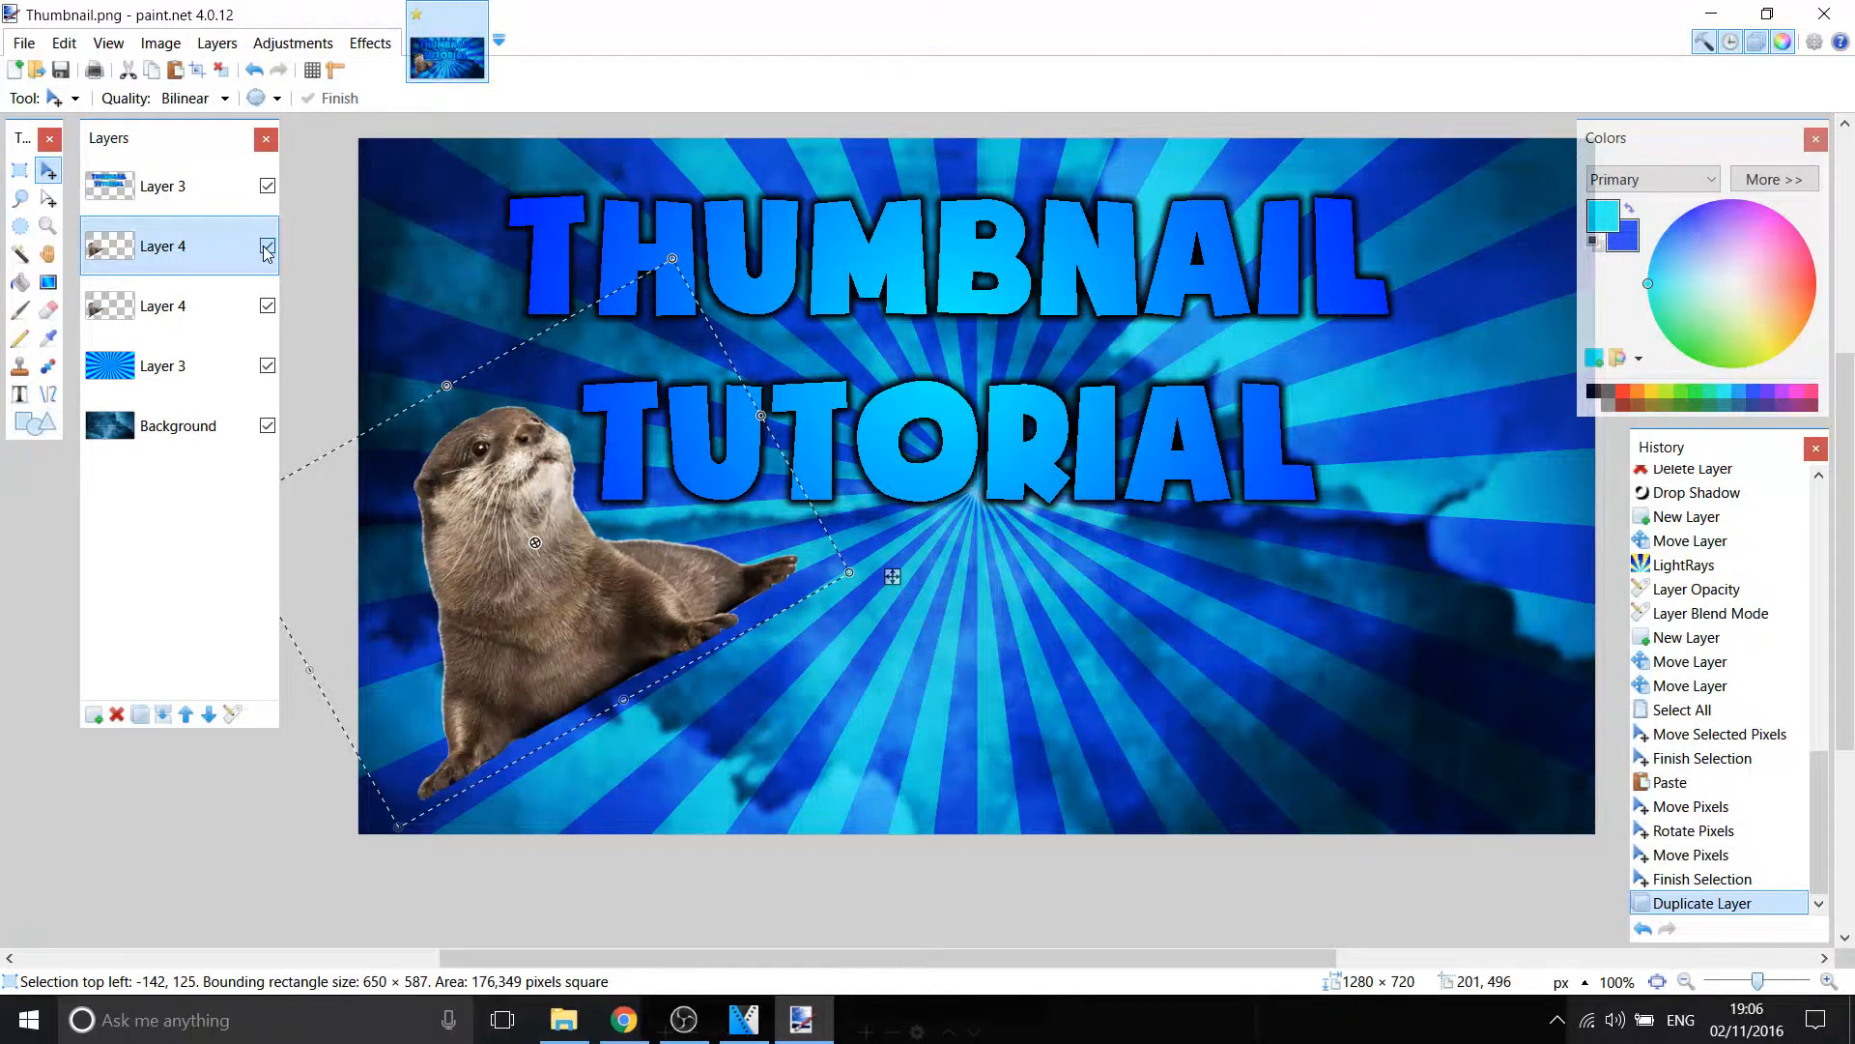
Flip the lower otter layer horizontally so the copies mirror each other, and merge the two otter layers
left_click(160, 44)
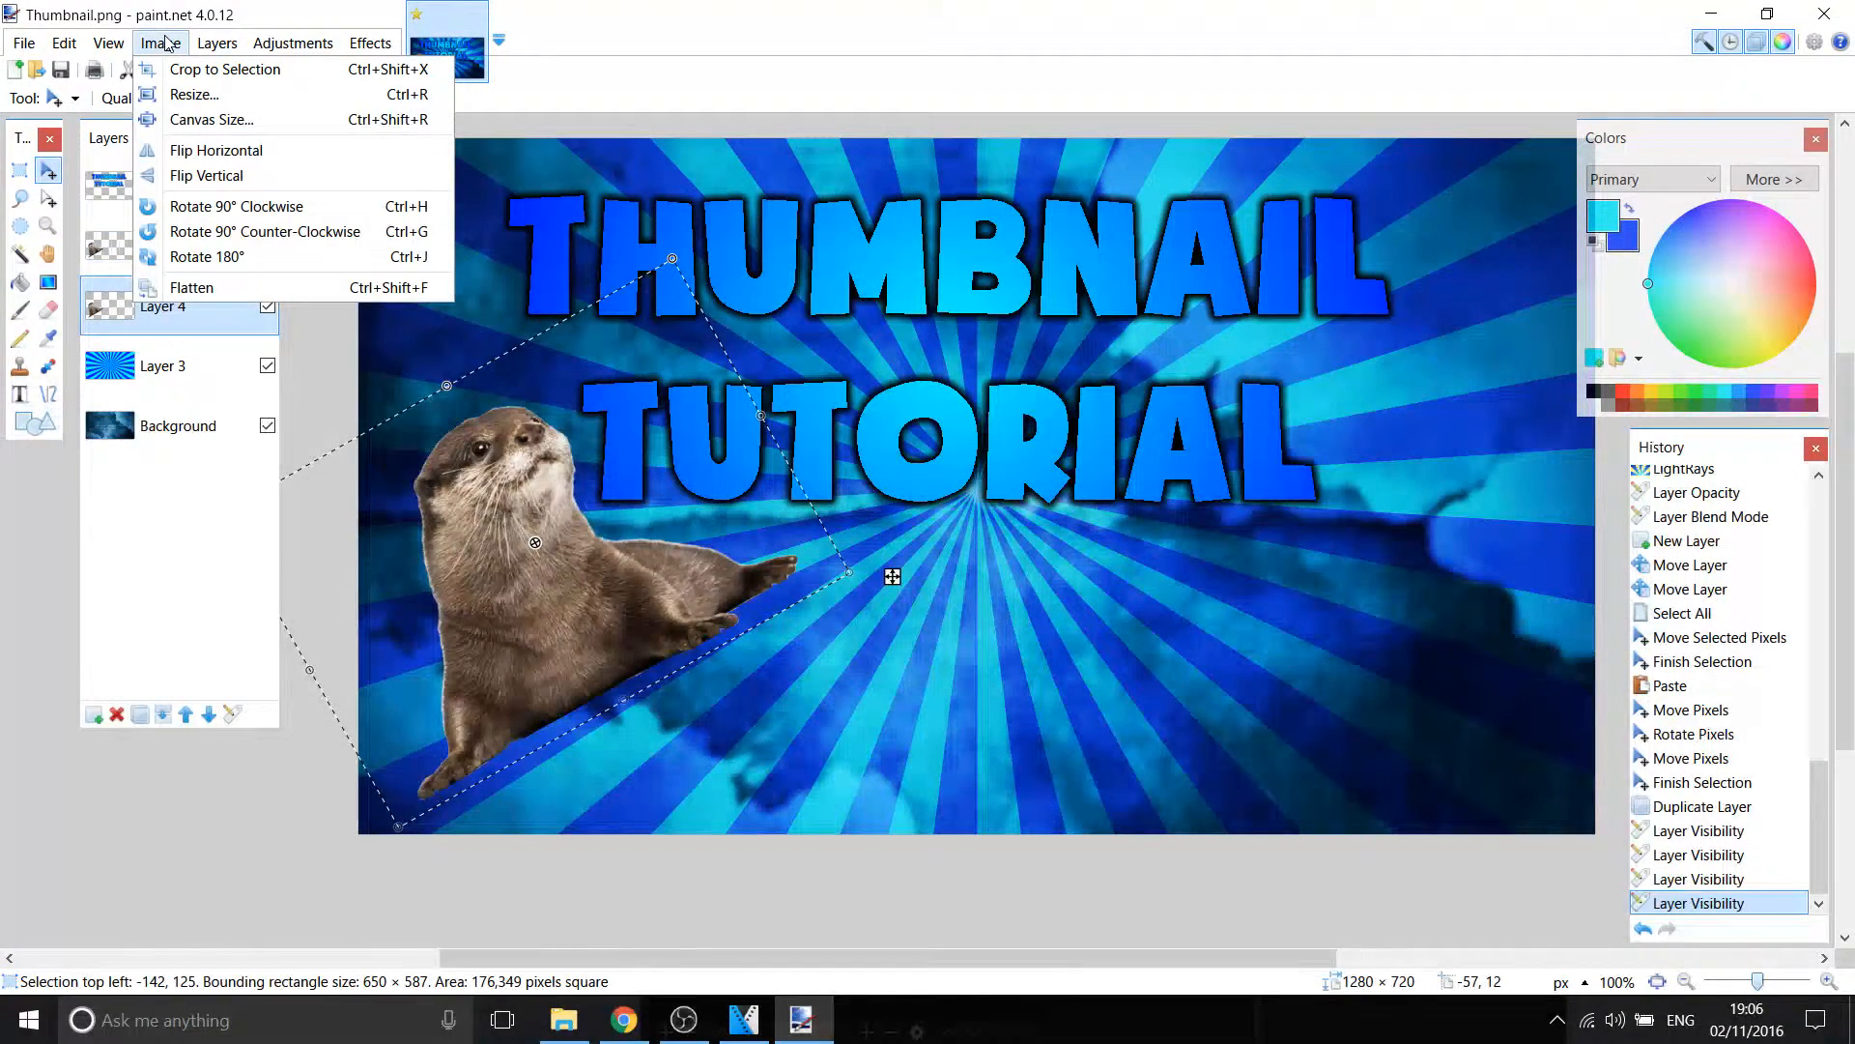
left_click(149, 45)
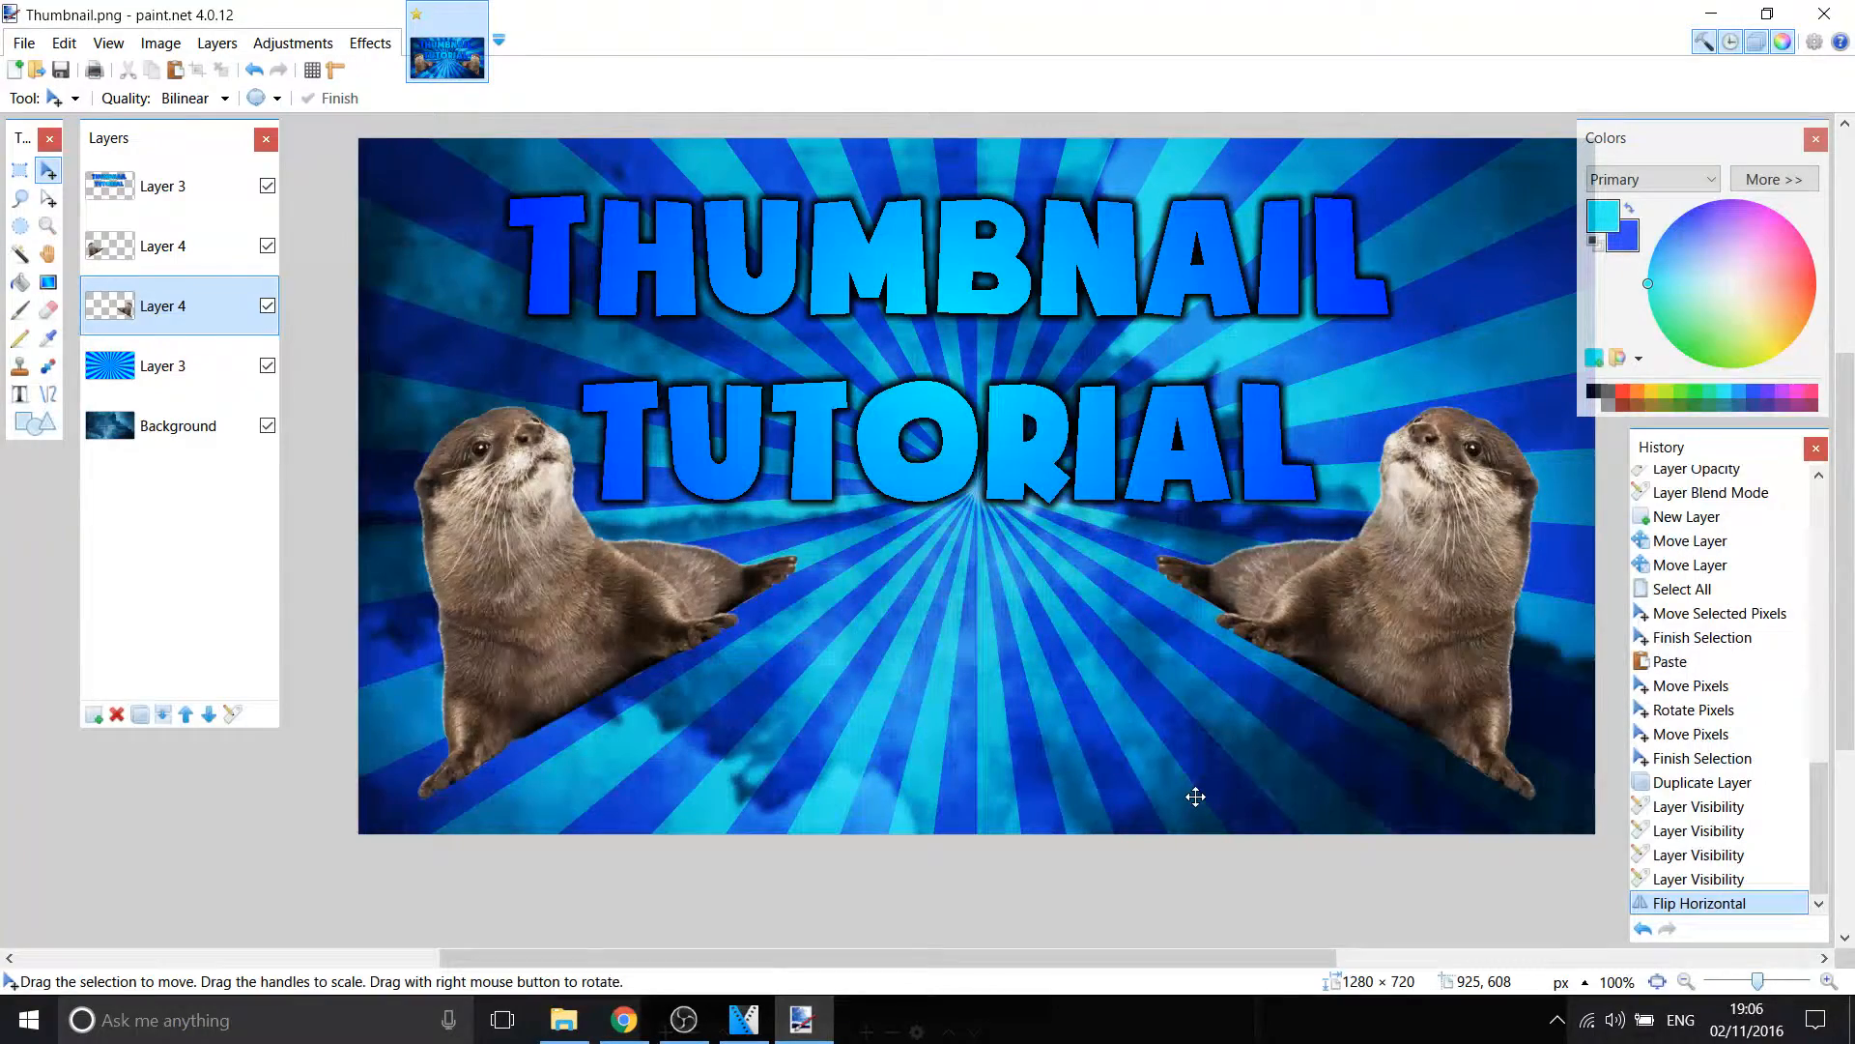
key("ctrl+m")
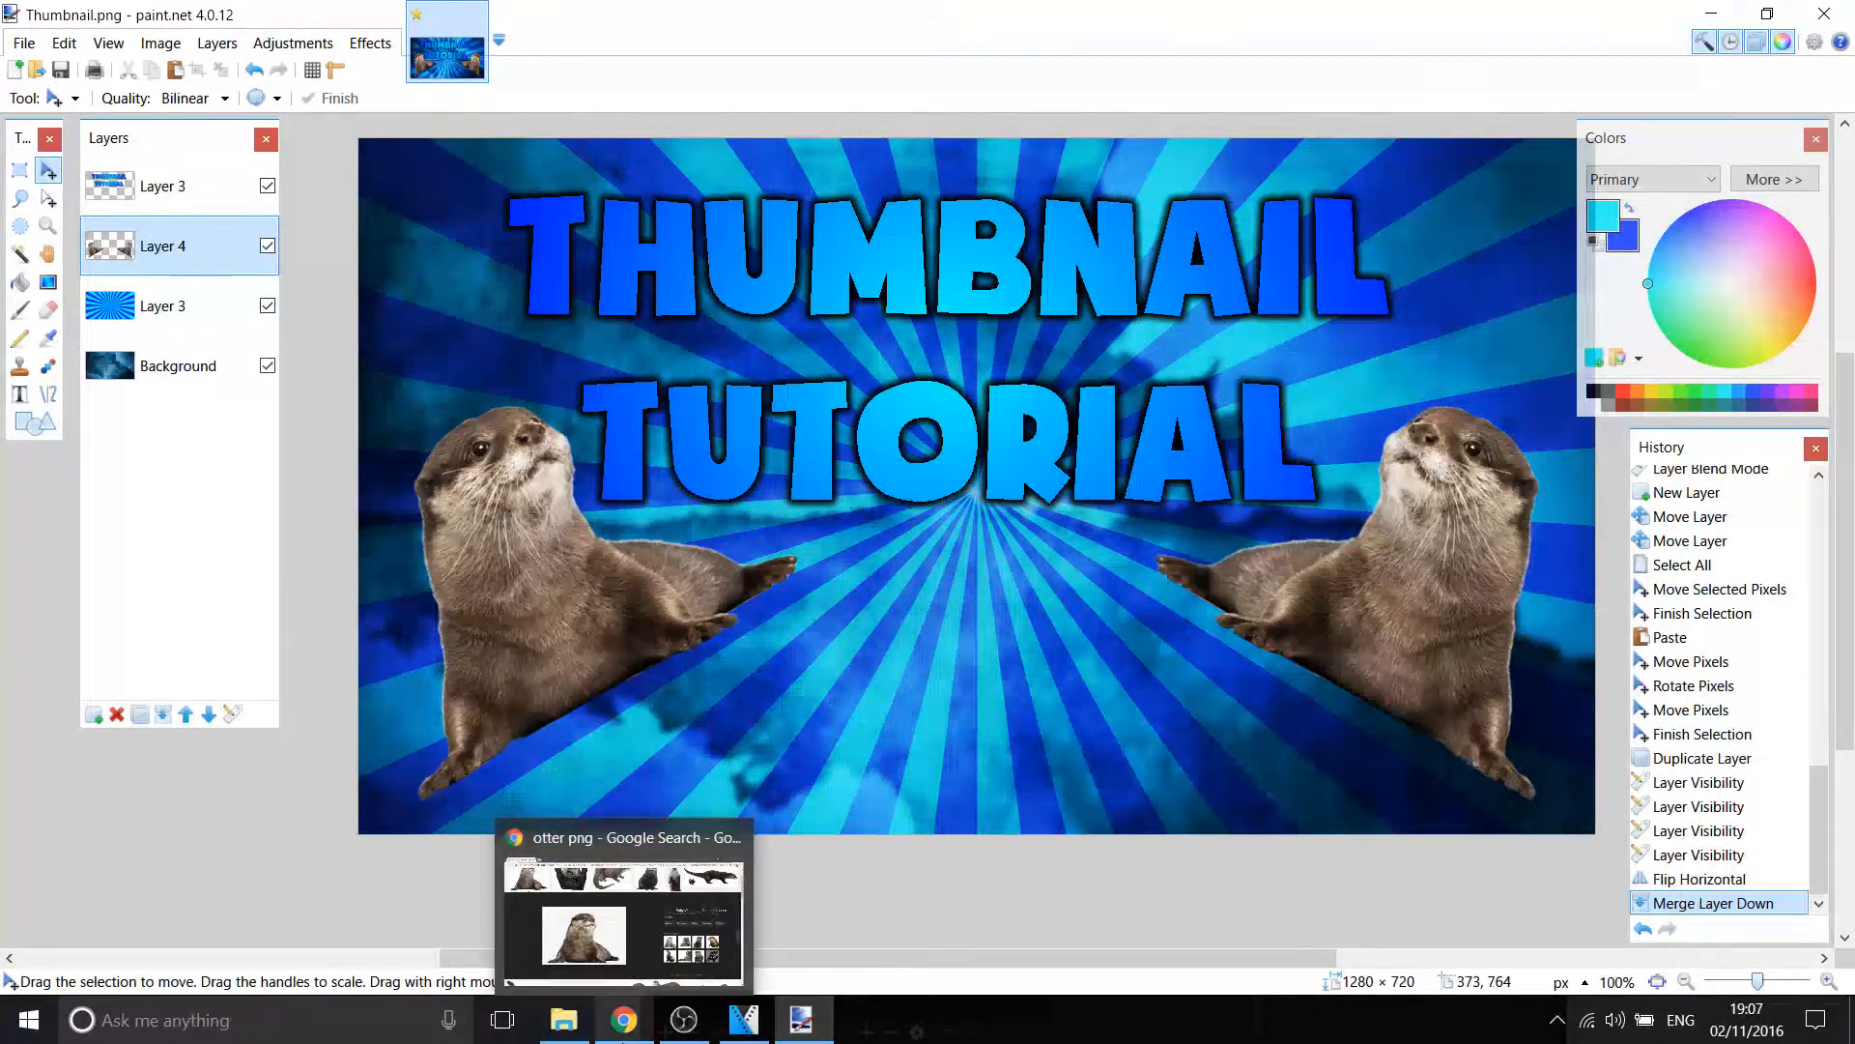
In Chrome, search Google Images for "sea png", copy the Night Sea Ground PNG picture, and return to paint.net
left_click(624, 1019)
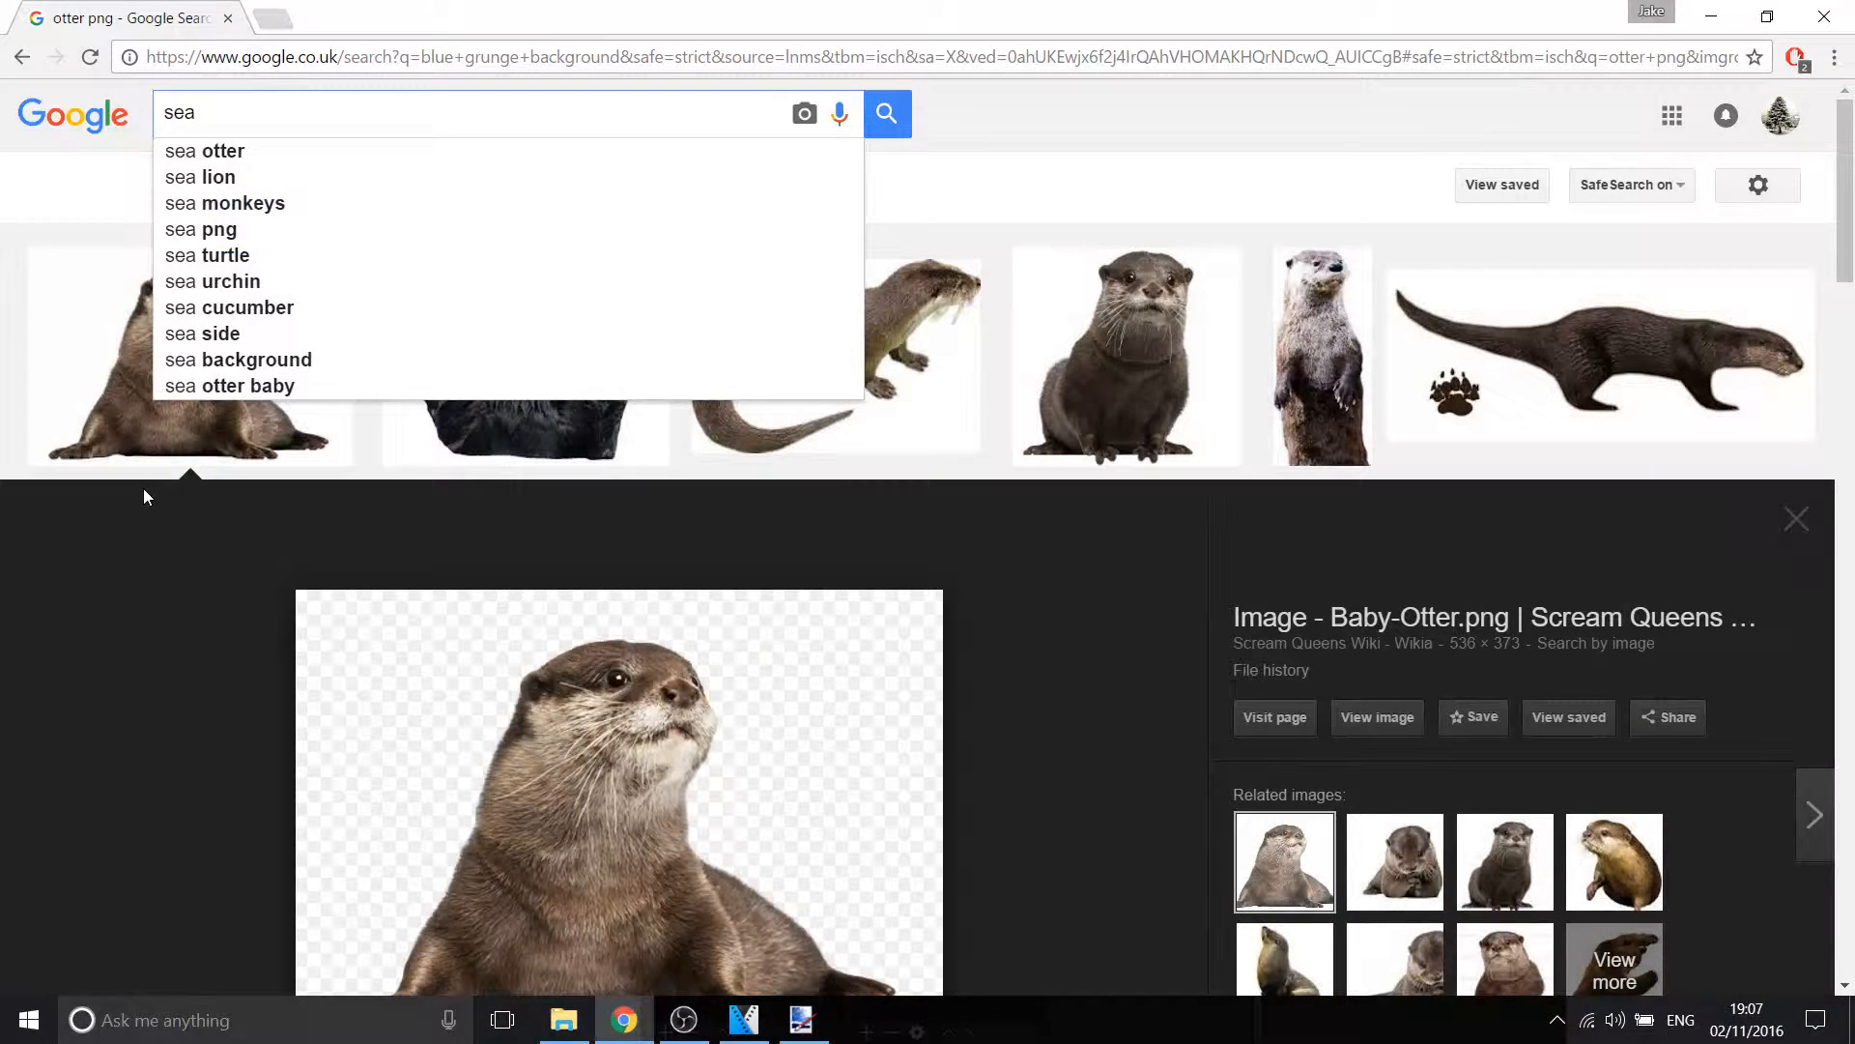
type("p")
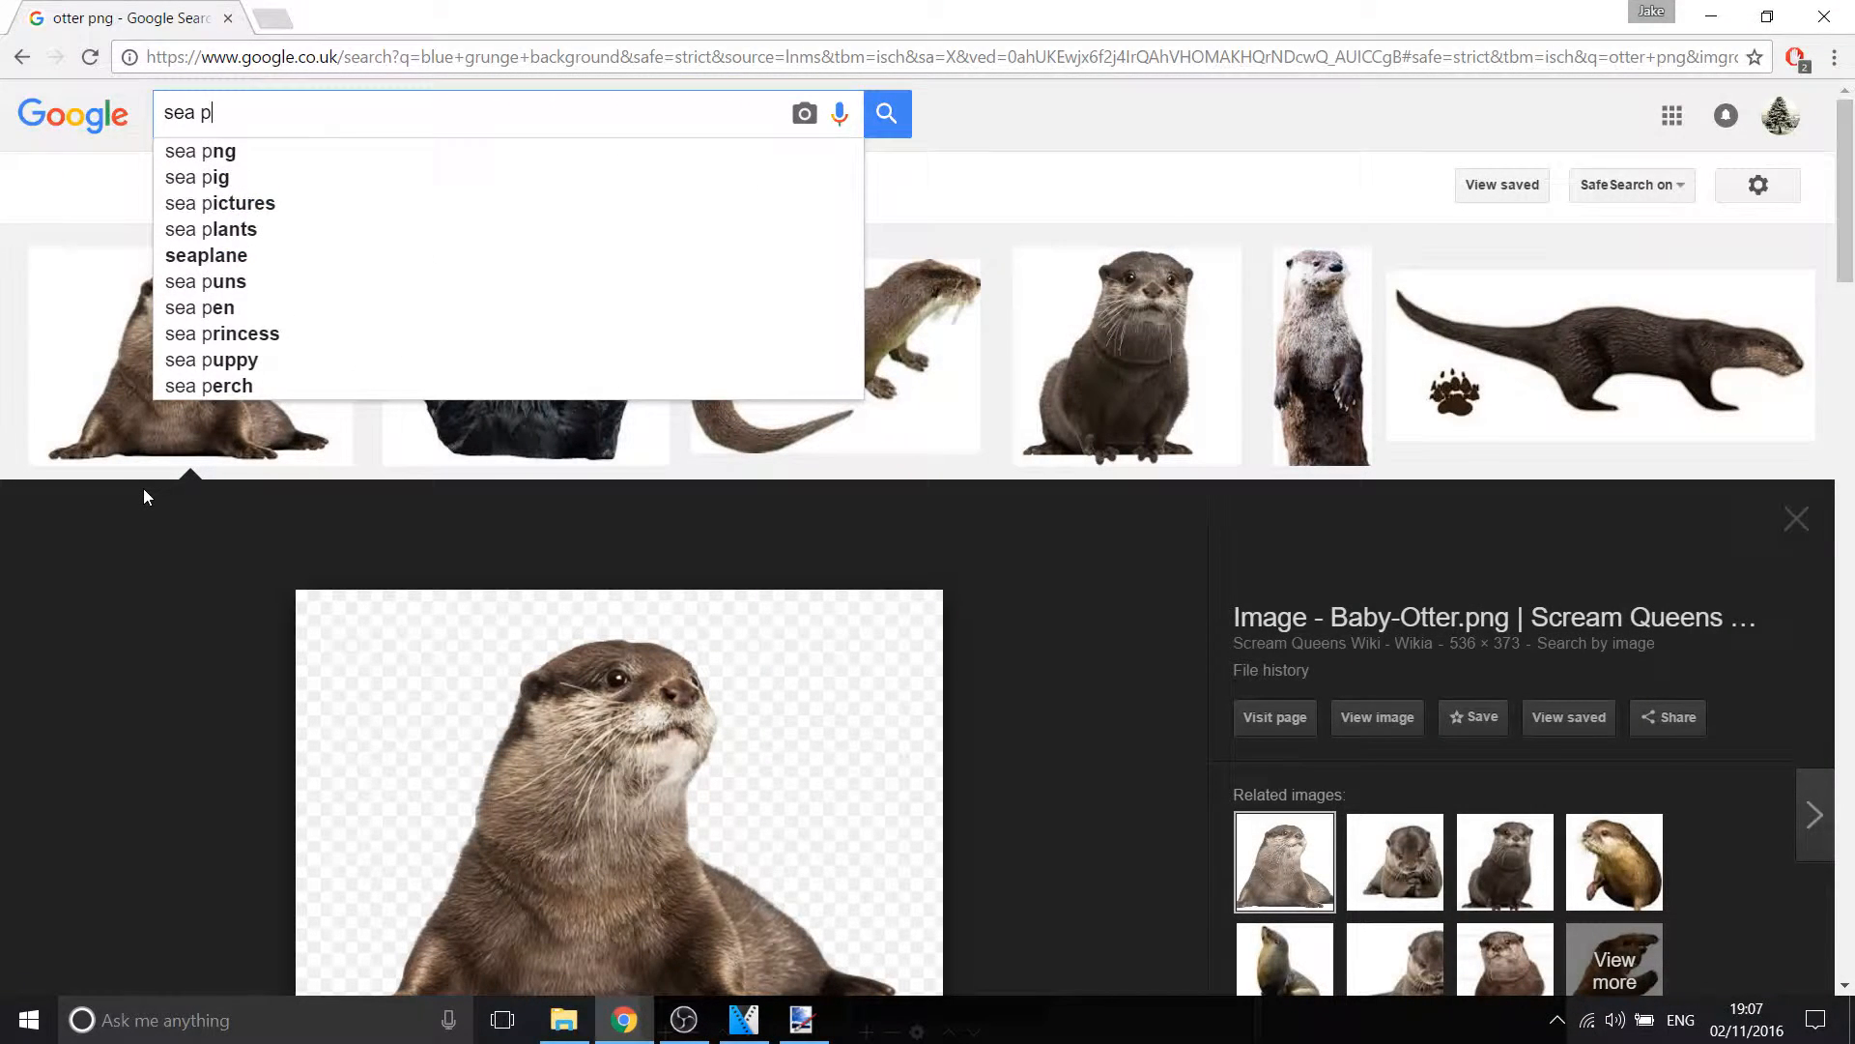
type("ng")
key("Return")
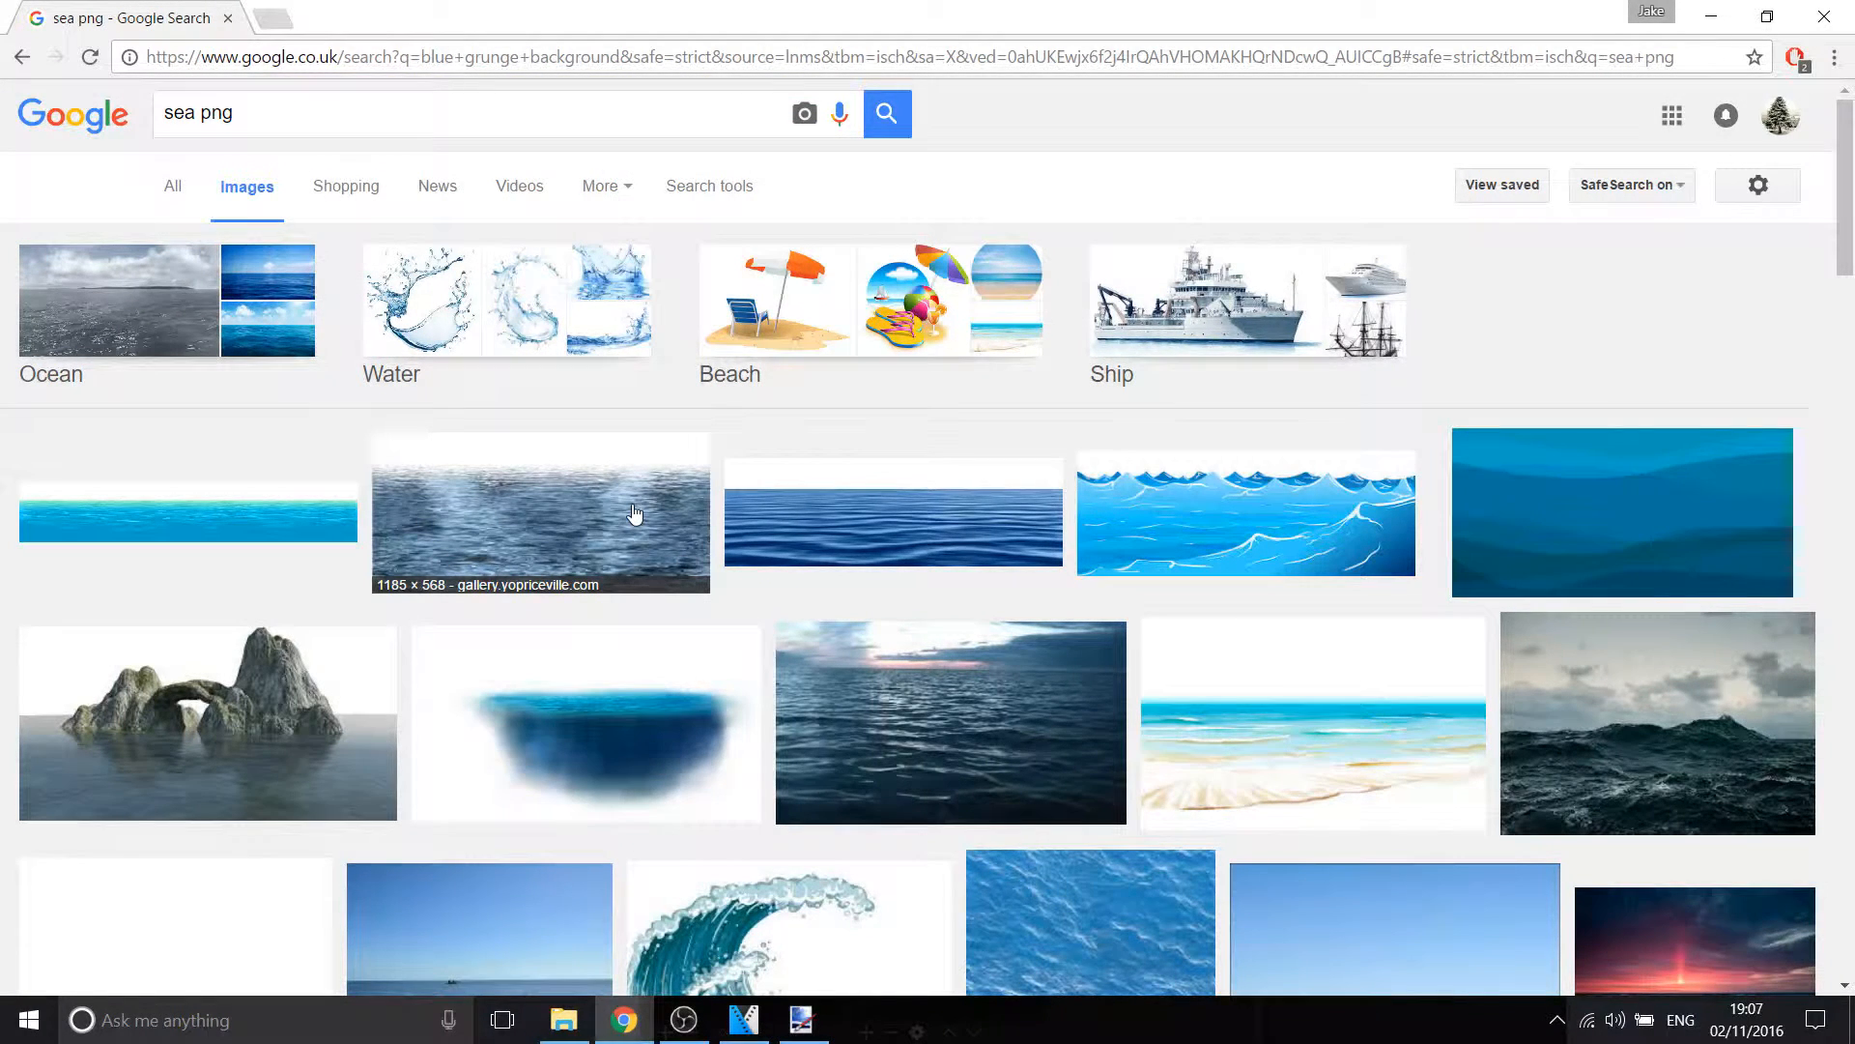
left_click(634, 514)
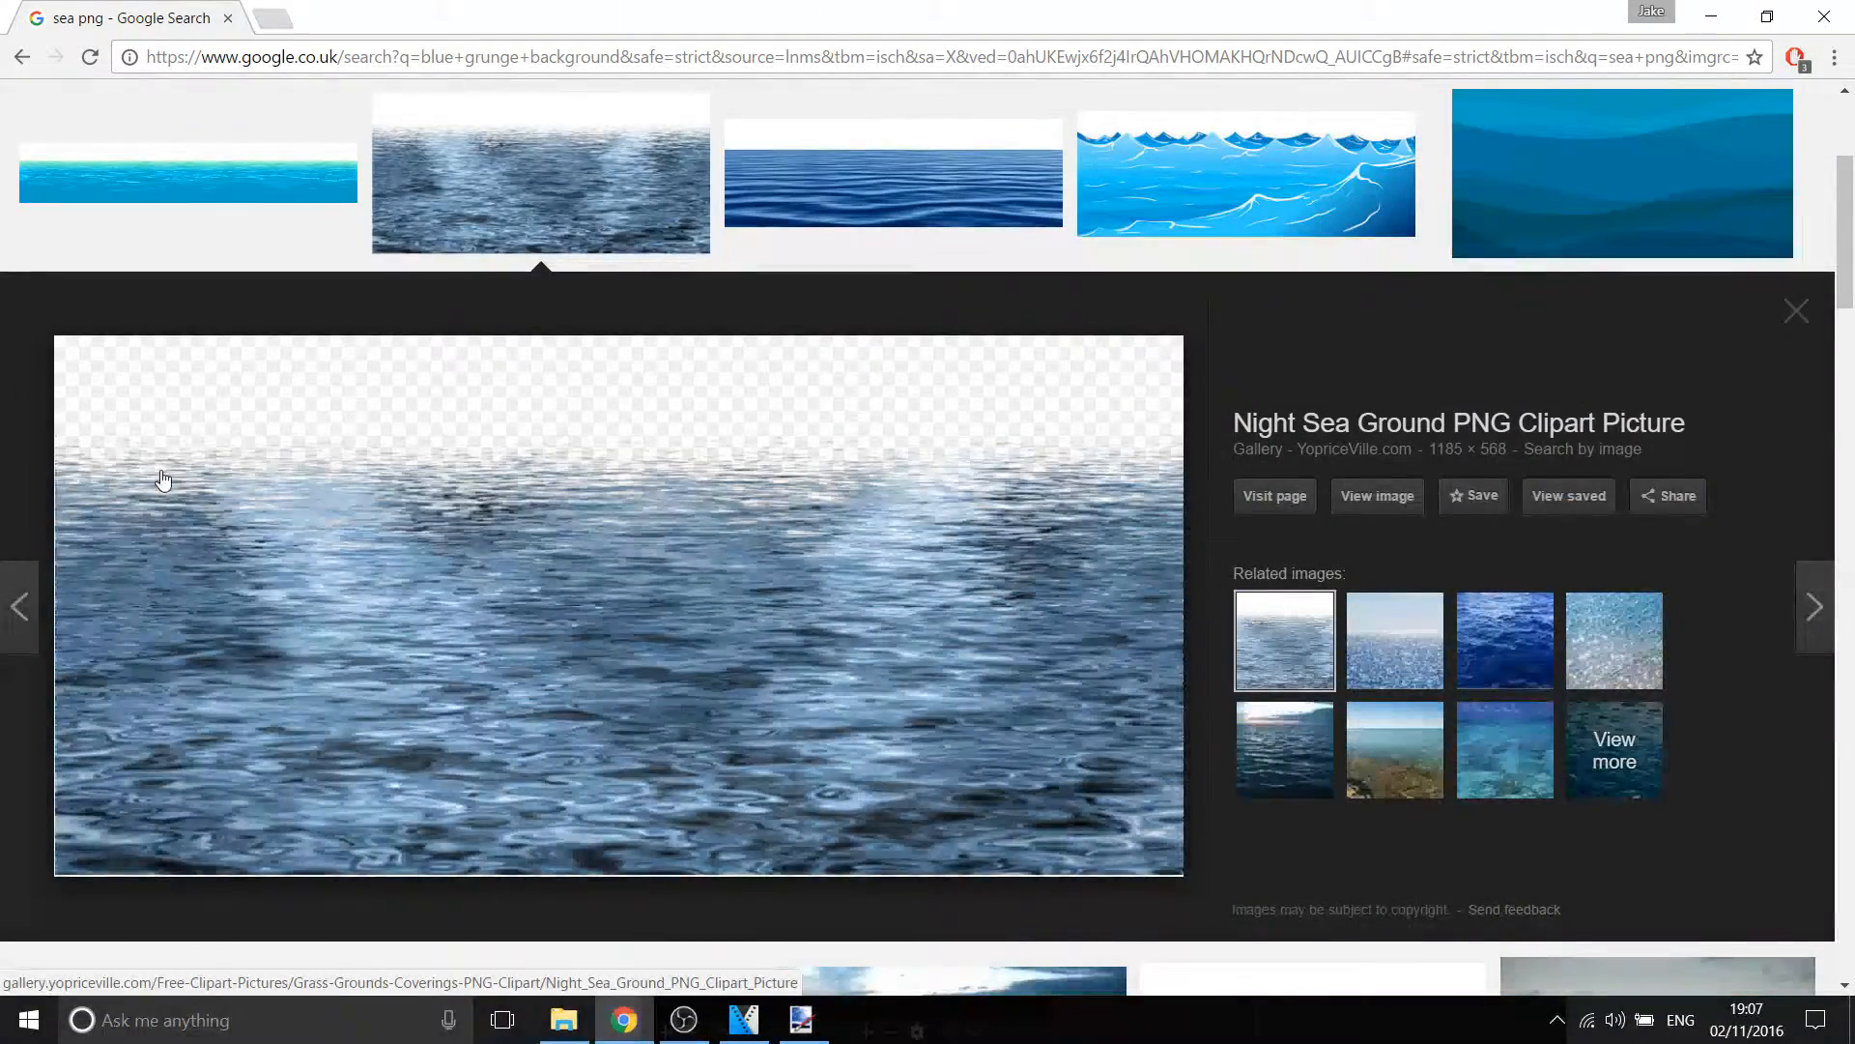
right_click(587, 604)
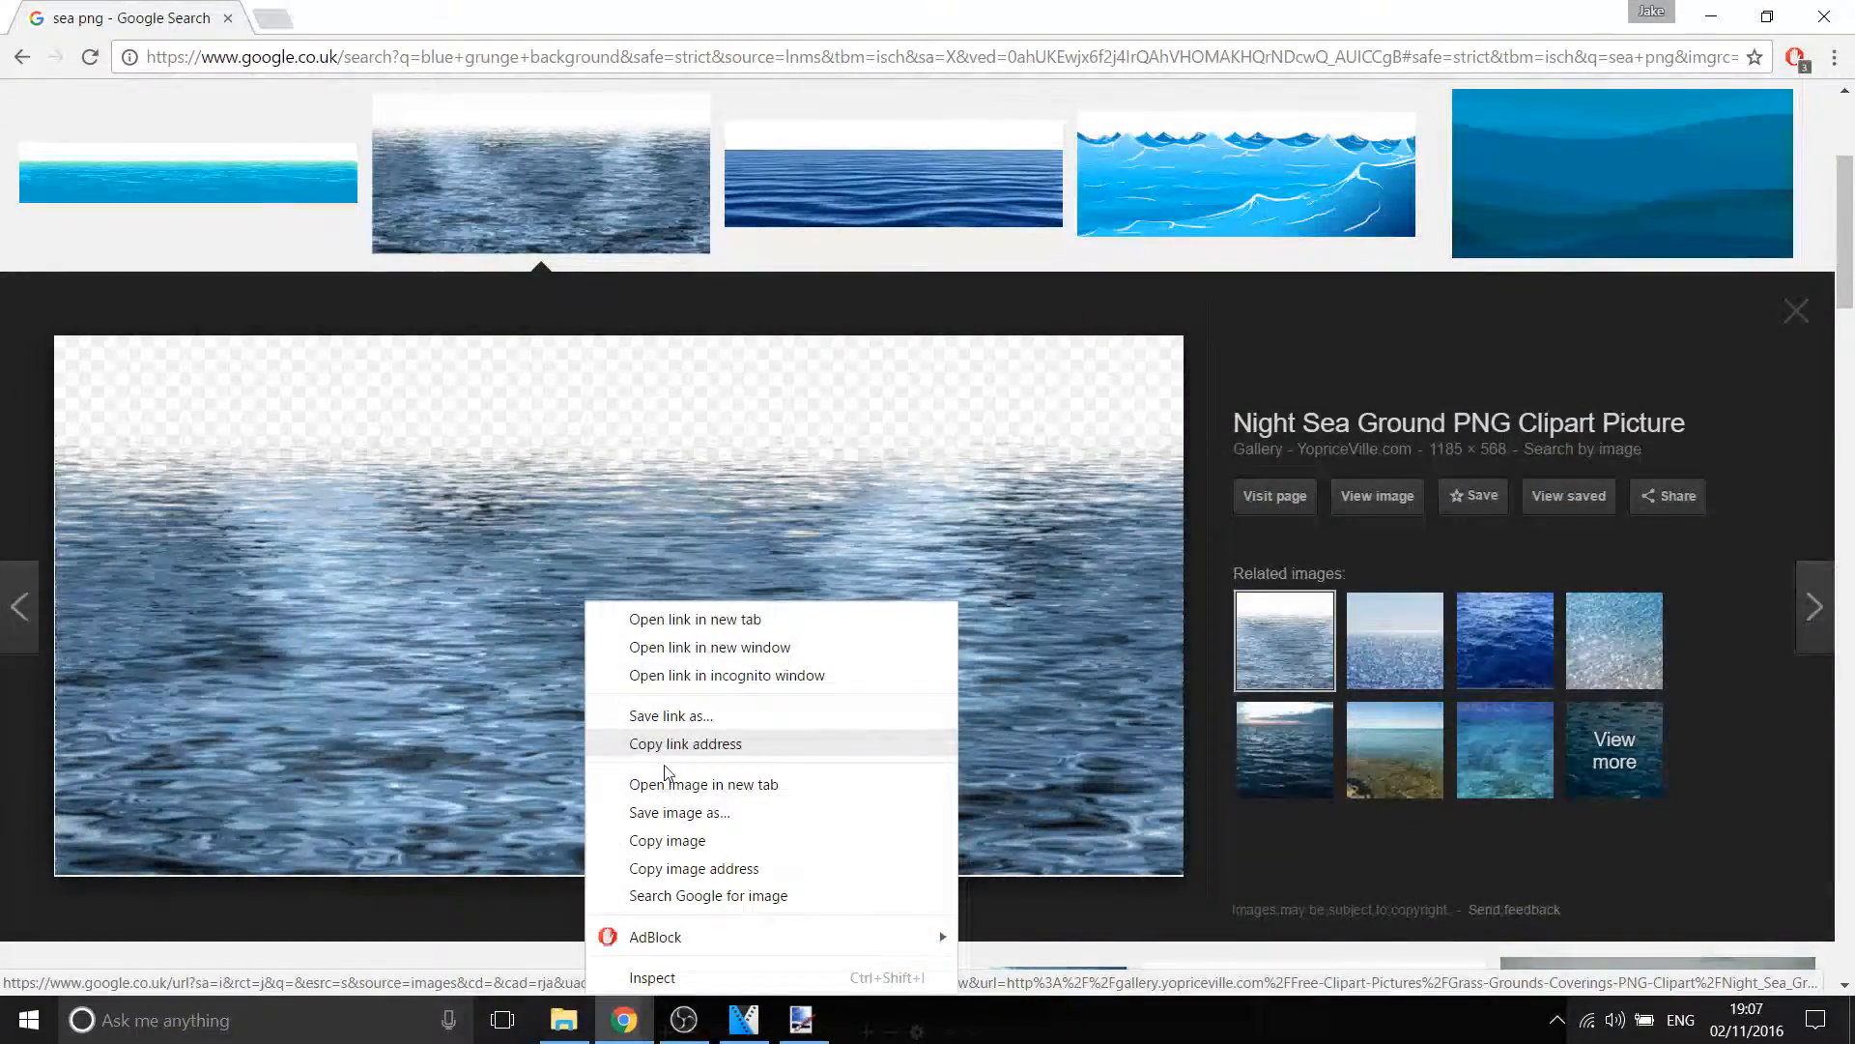
left_click(681, 840)
left_click(801, 1019)
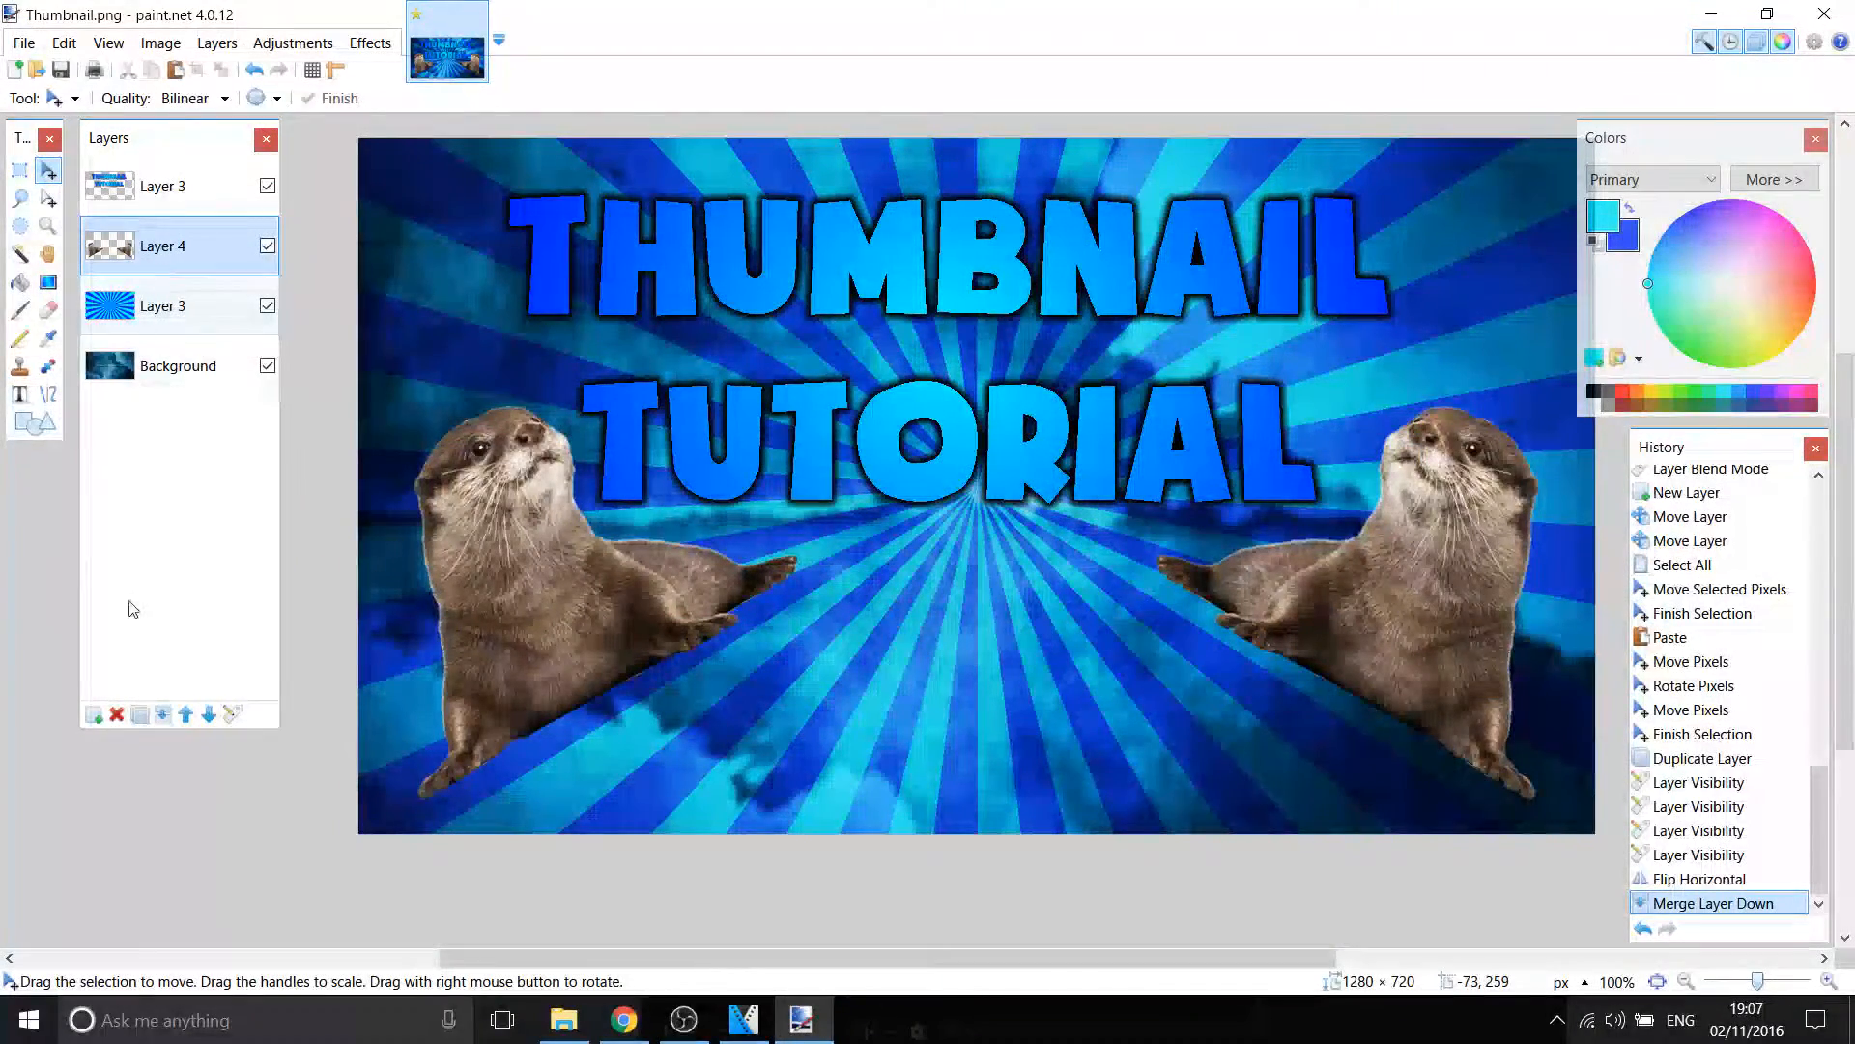
Paste the sea picture onto a new layer beneath the otters, and fit it across the canvas's lower half at about 1312 × 396 px
left_click(94, 714)
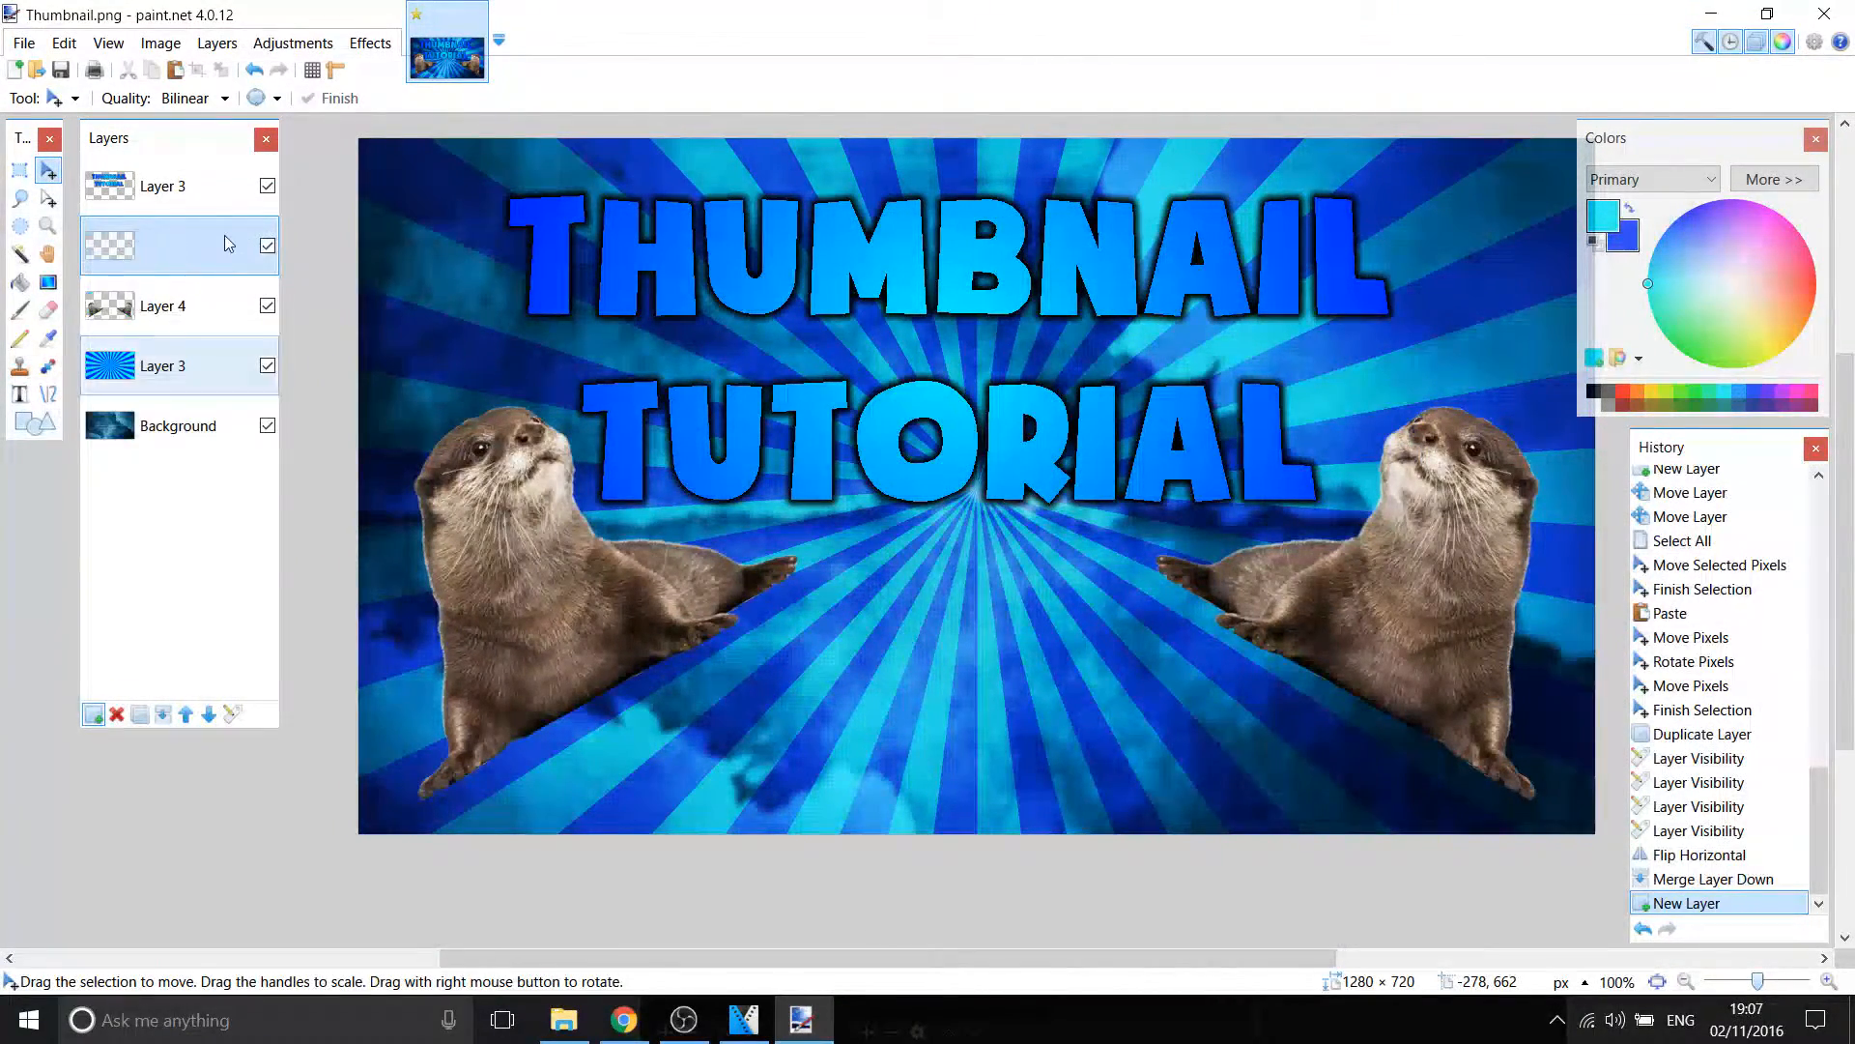
mouse_move(228, 305)
left_mouse_down()
mouse_move(224, 365)
mouse_move(225, 302)
left_mouse_up()
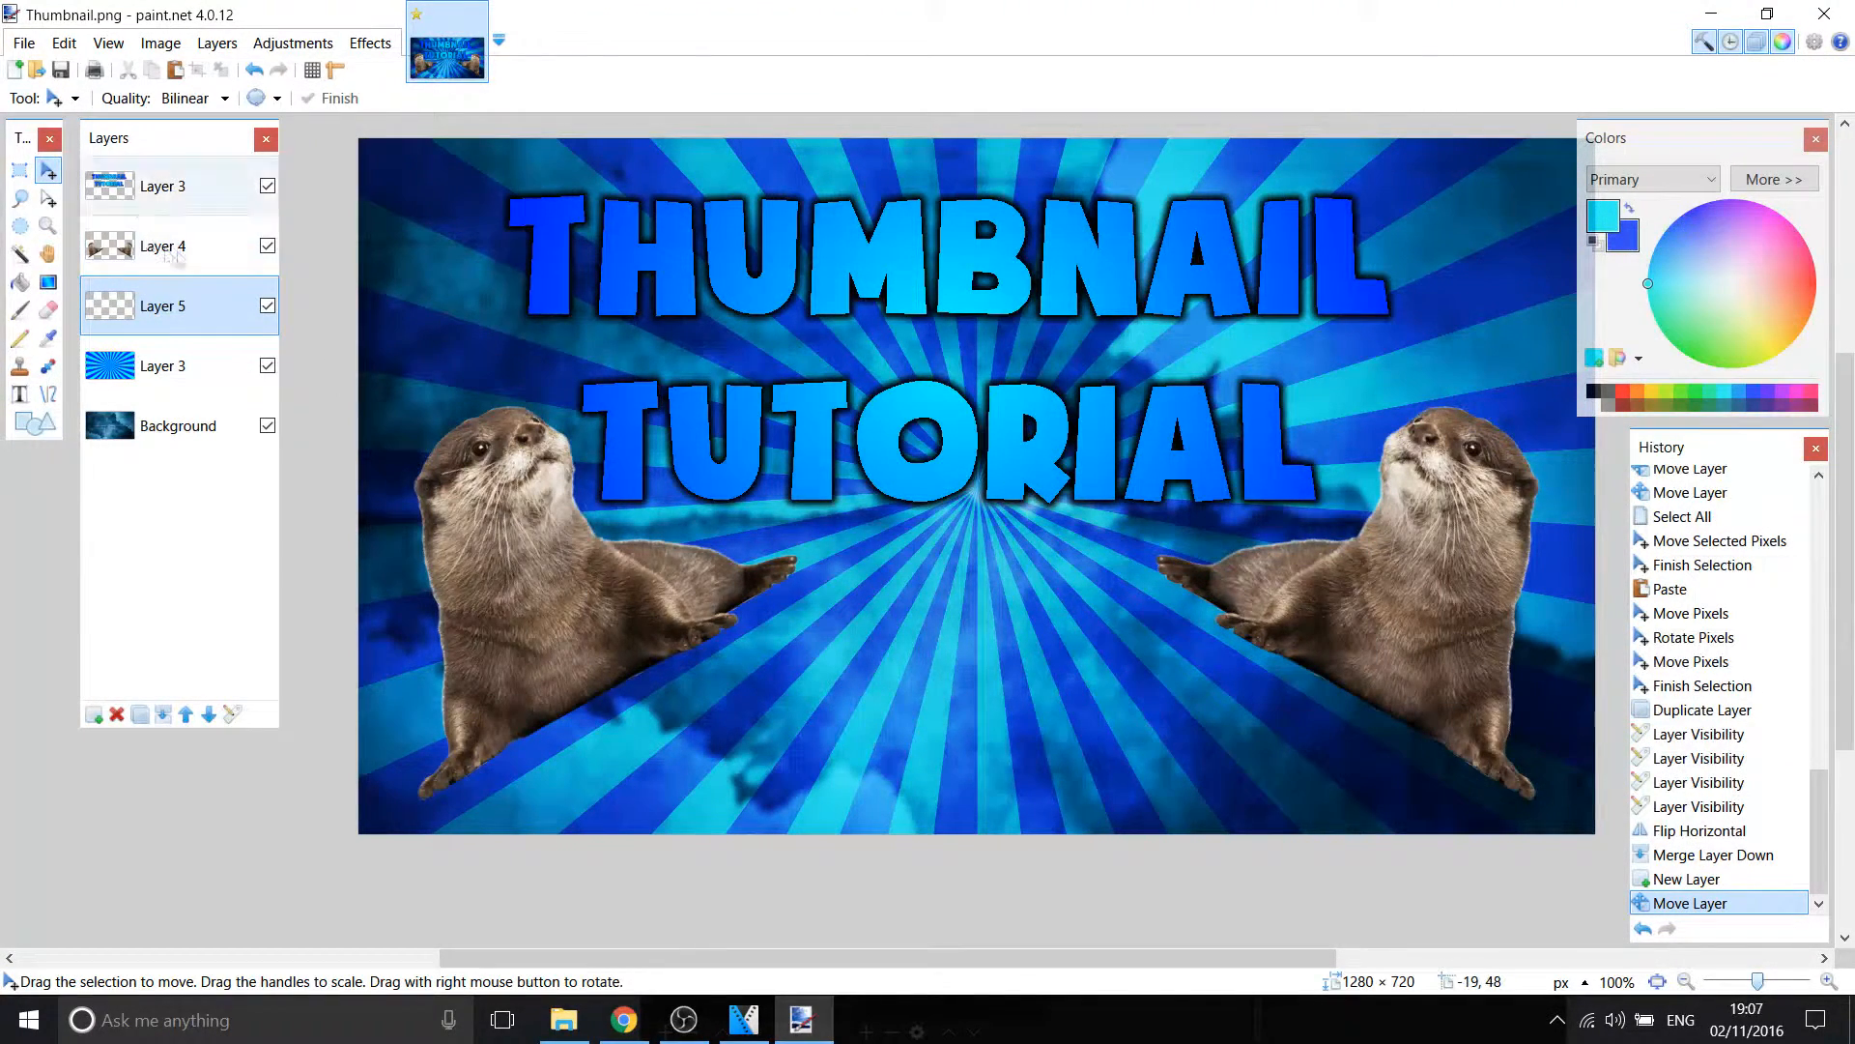
key("ctrl+v")
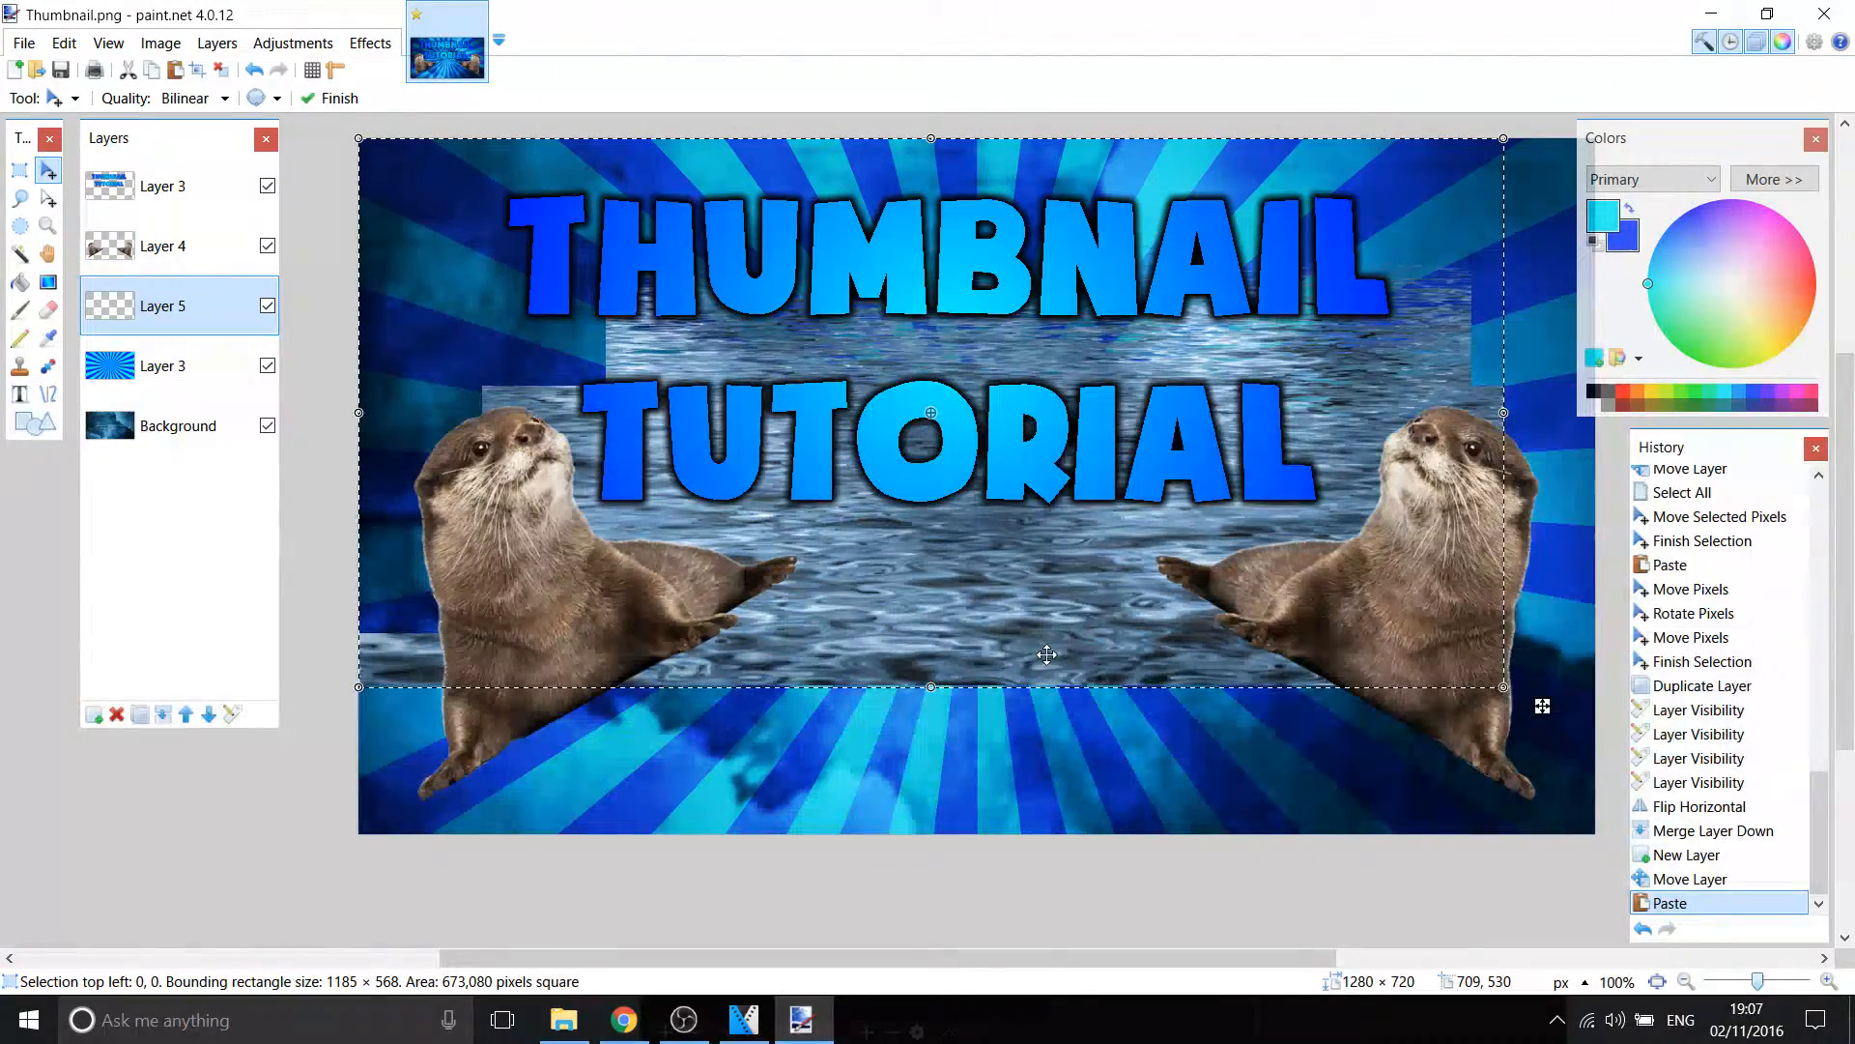
left_click_drag(1047, 655, 1045, 836)
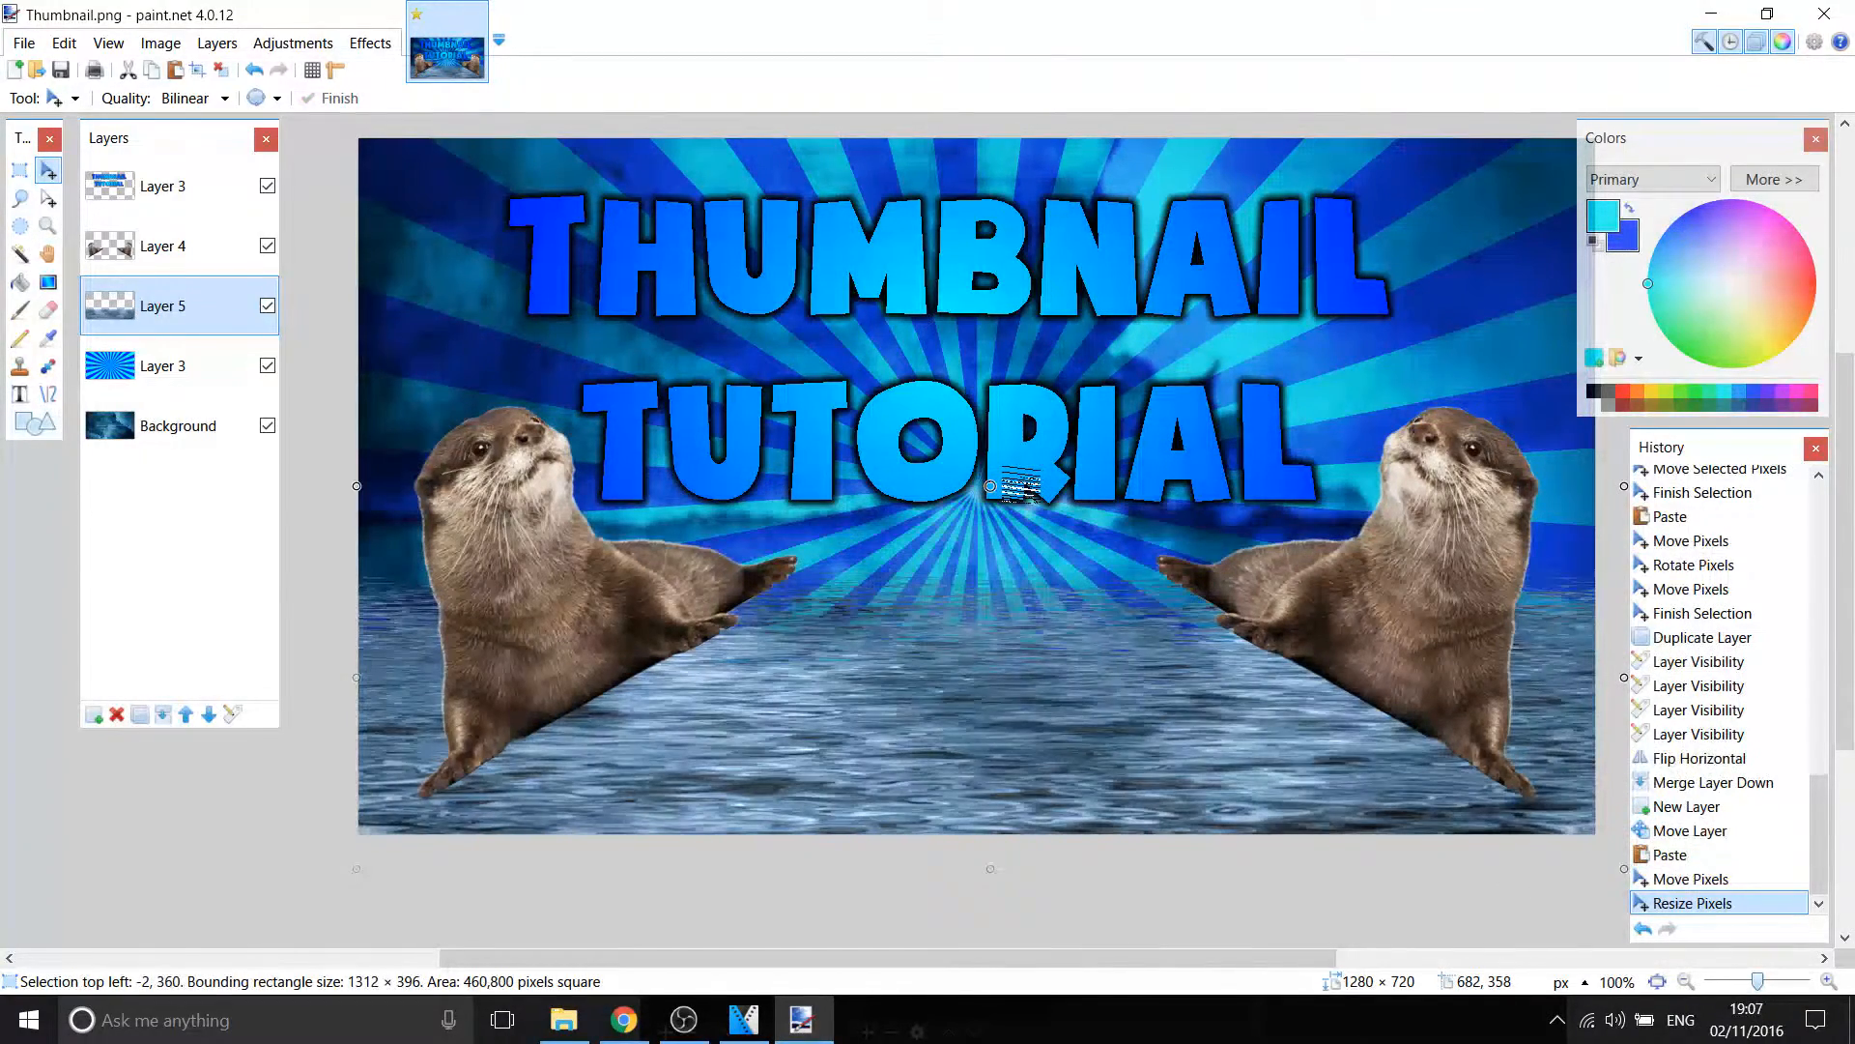
left_click_drag(1018, 484, 1021, 483)
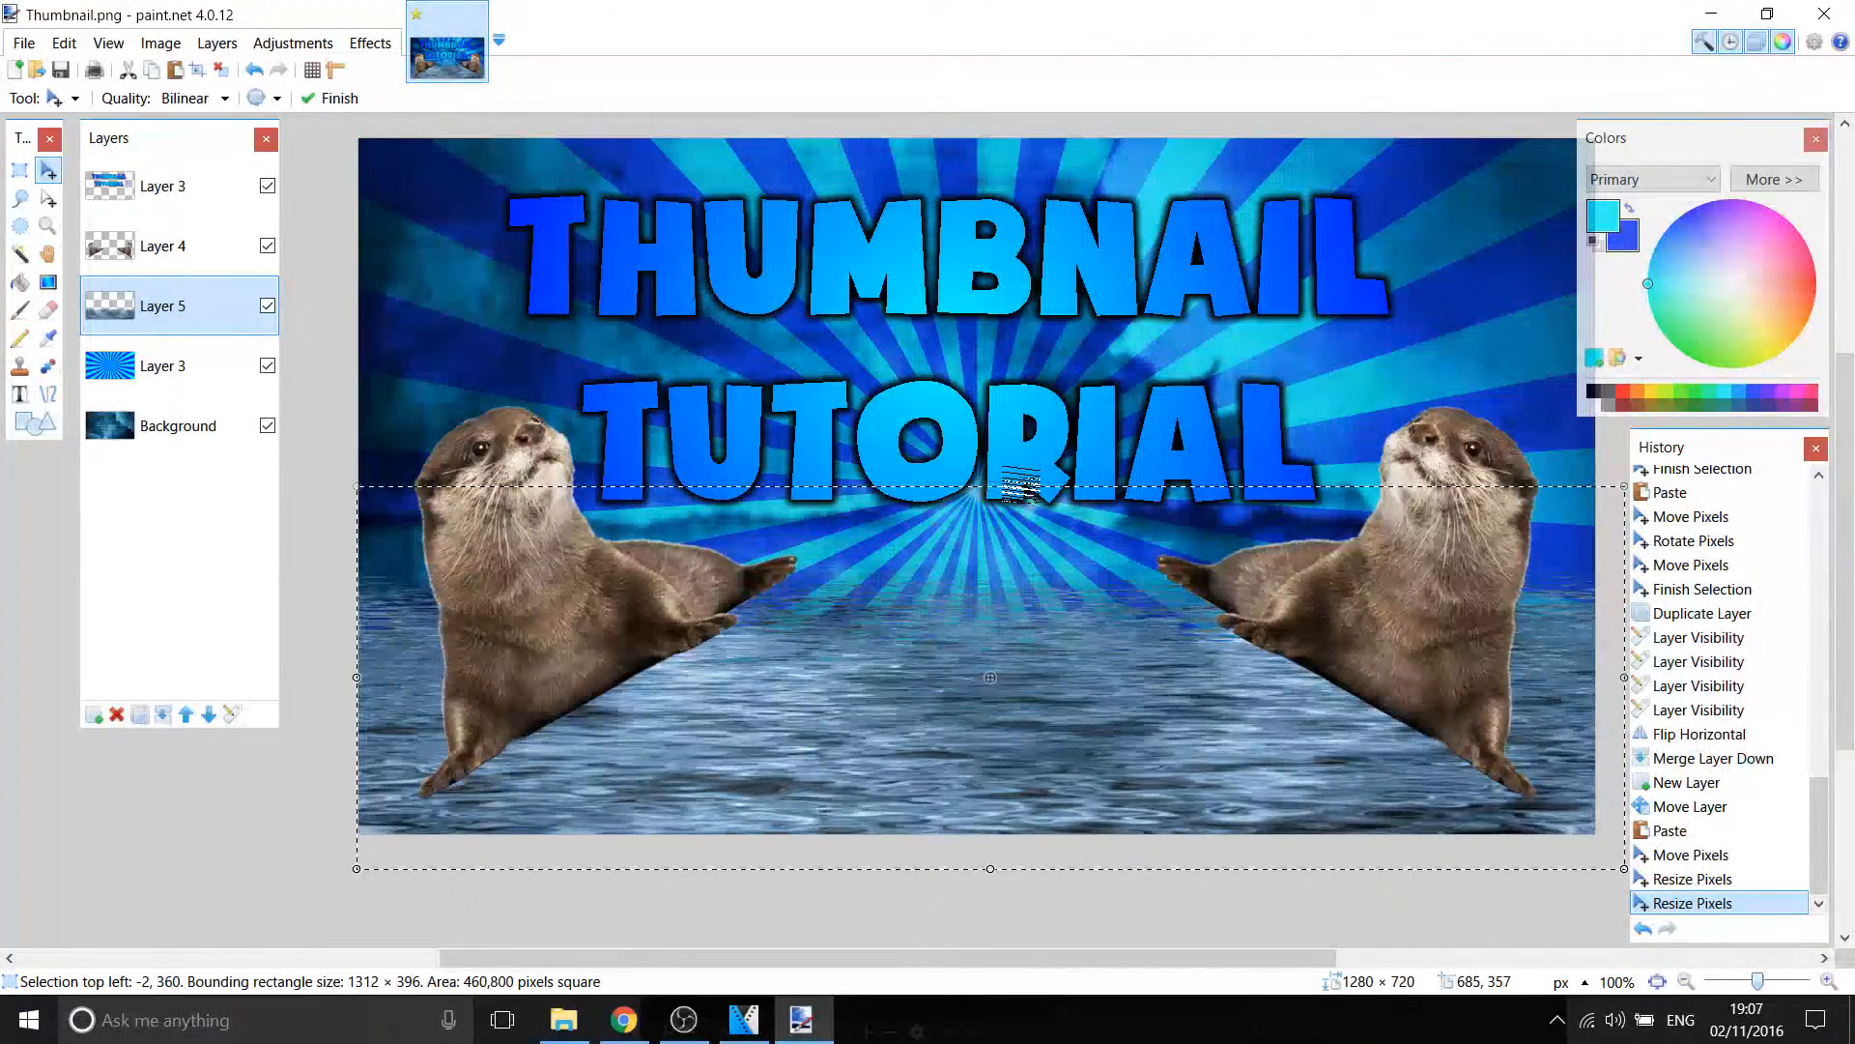
Switch to Chrome, search Google Images for "bolder", and return to paint.net
key("alt+Tab")
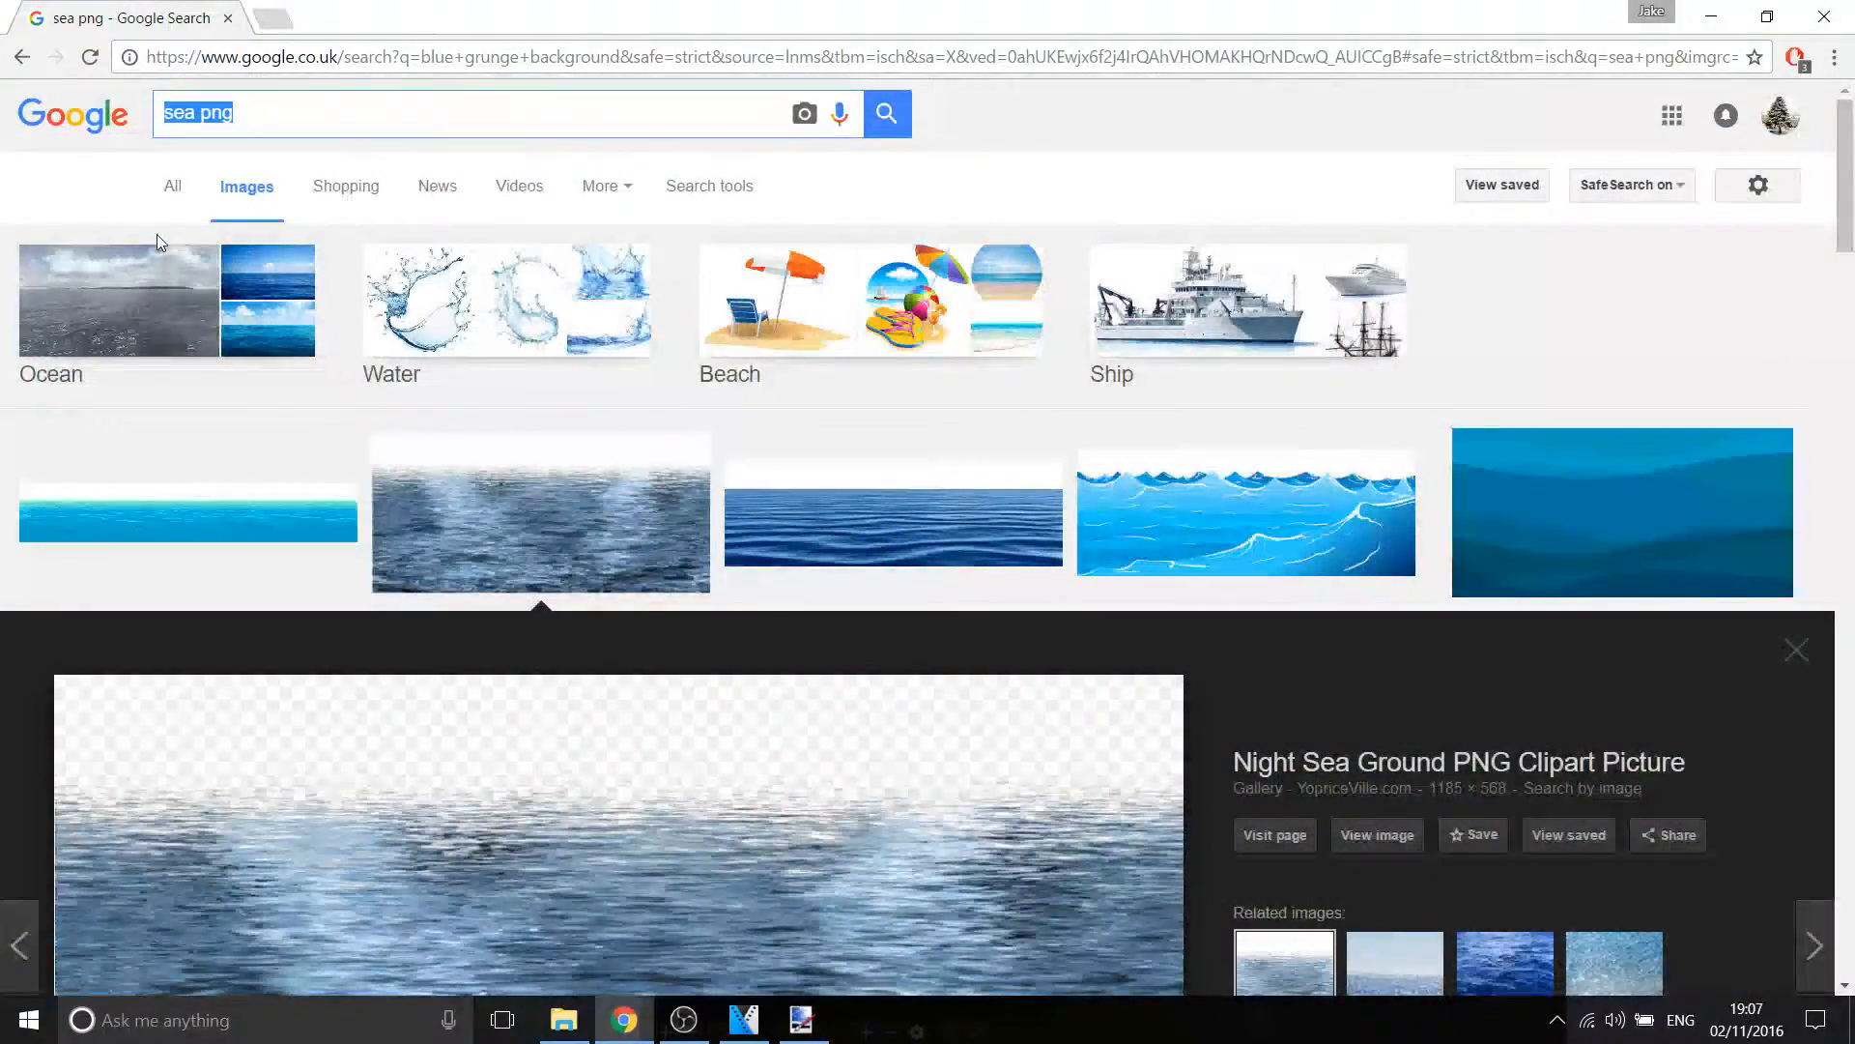
type("bolder")
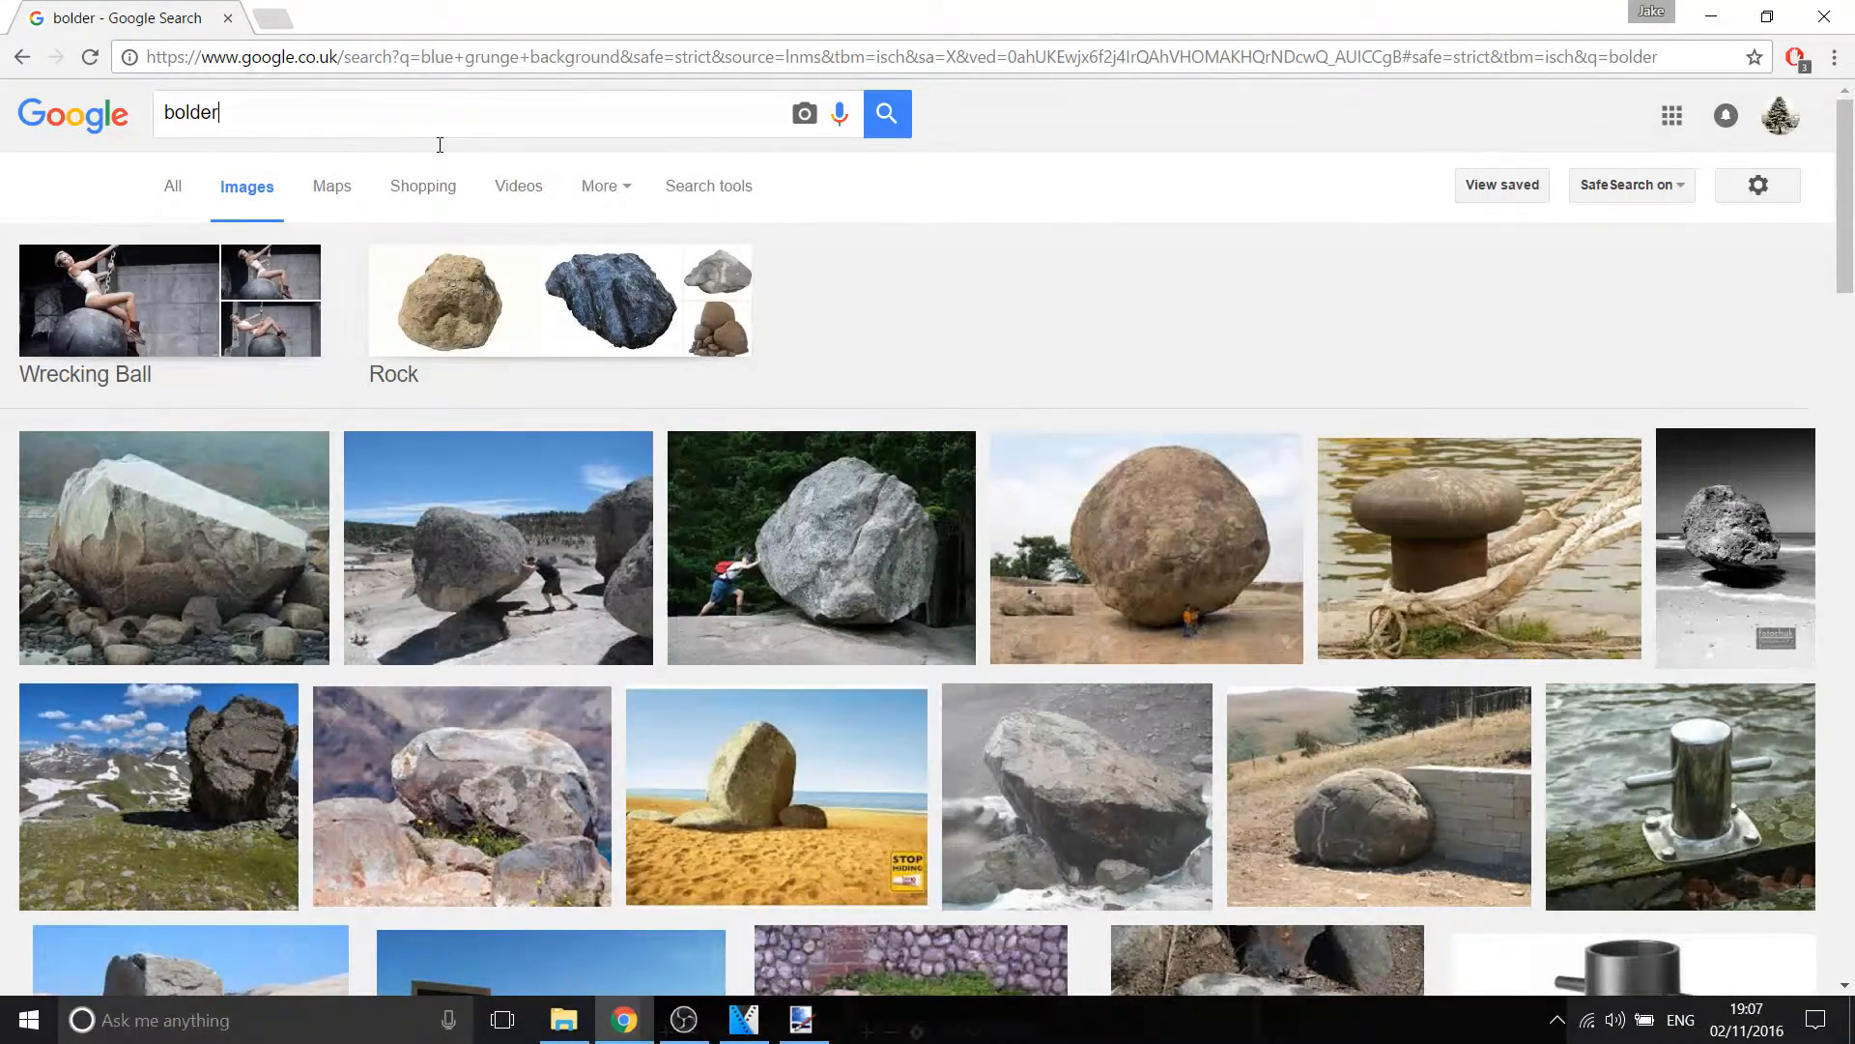
key("alt+Tab")
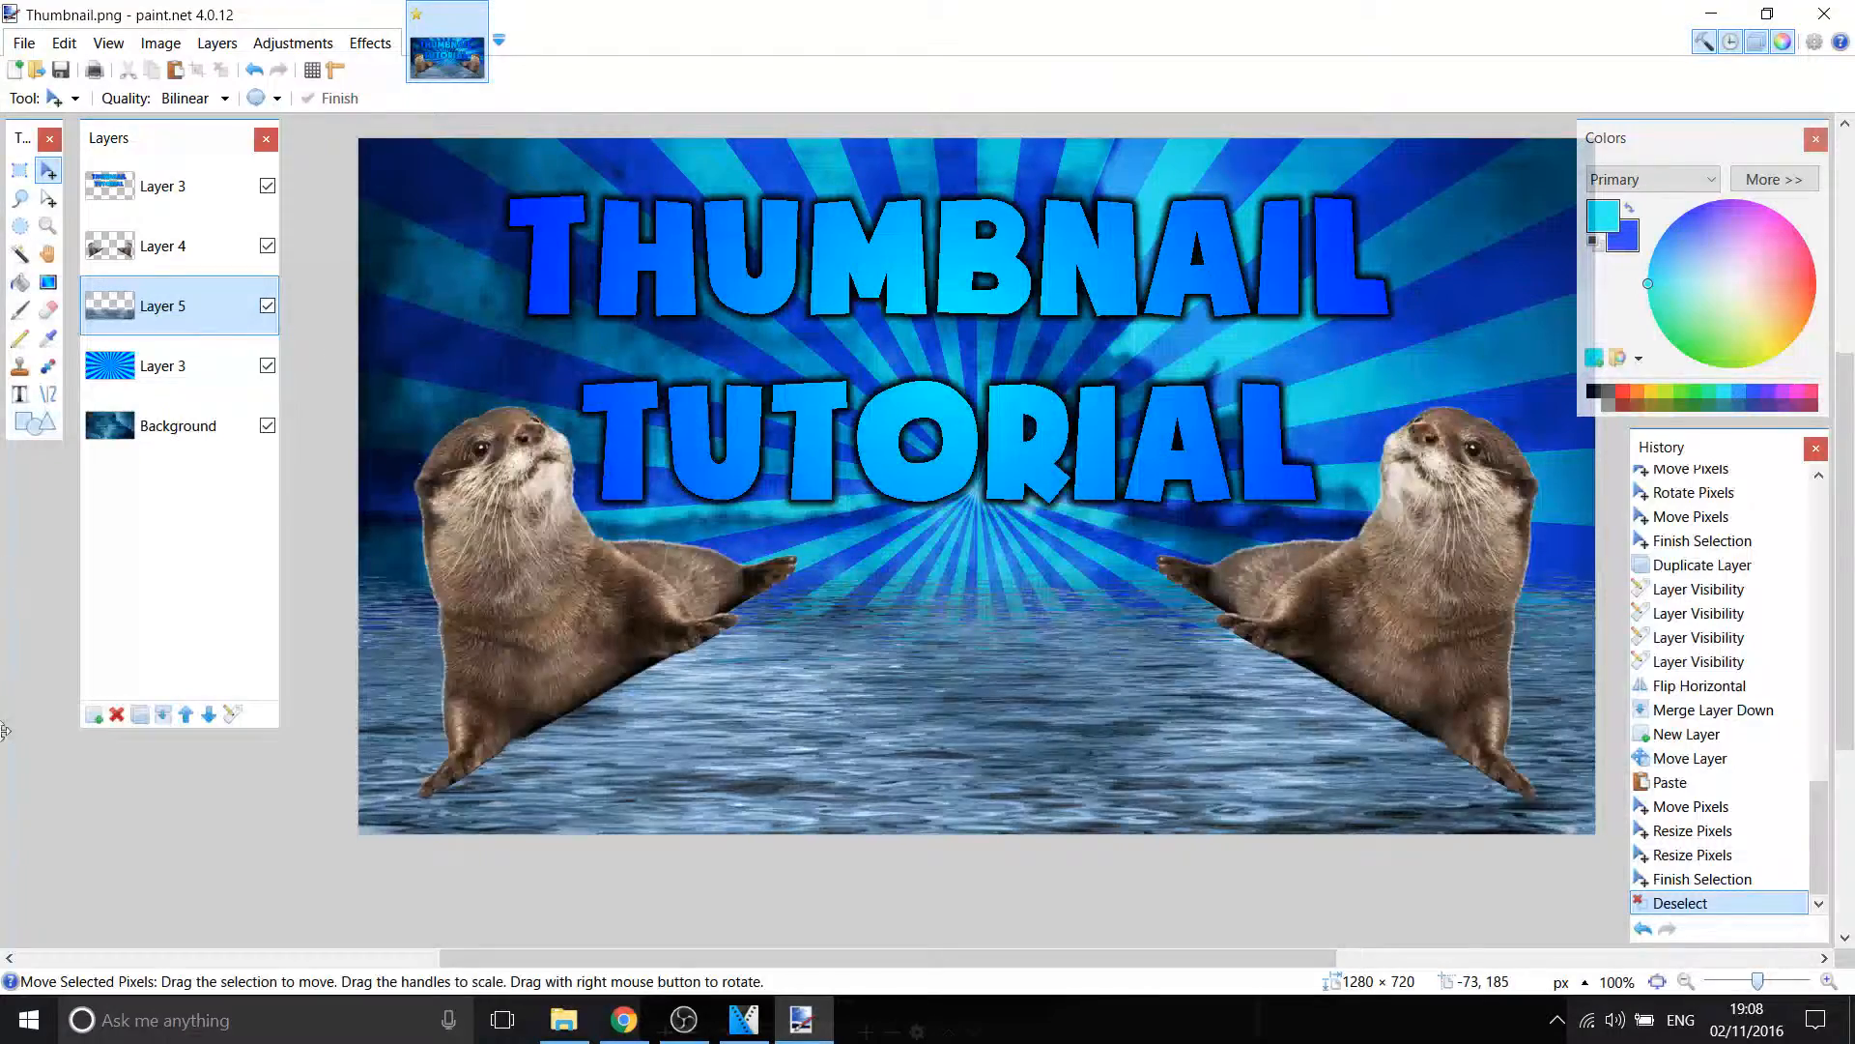
Add a new layer between the sea and the otters, and try pasting and positioning the boulder picture on it
left_click(93, 714)
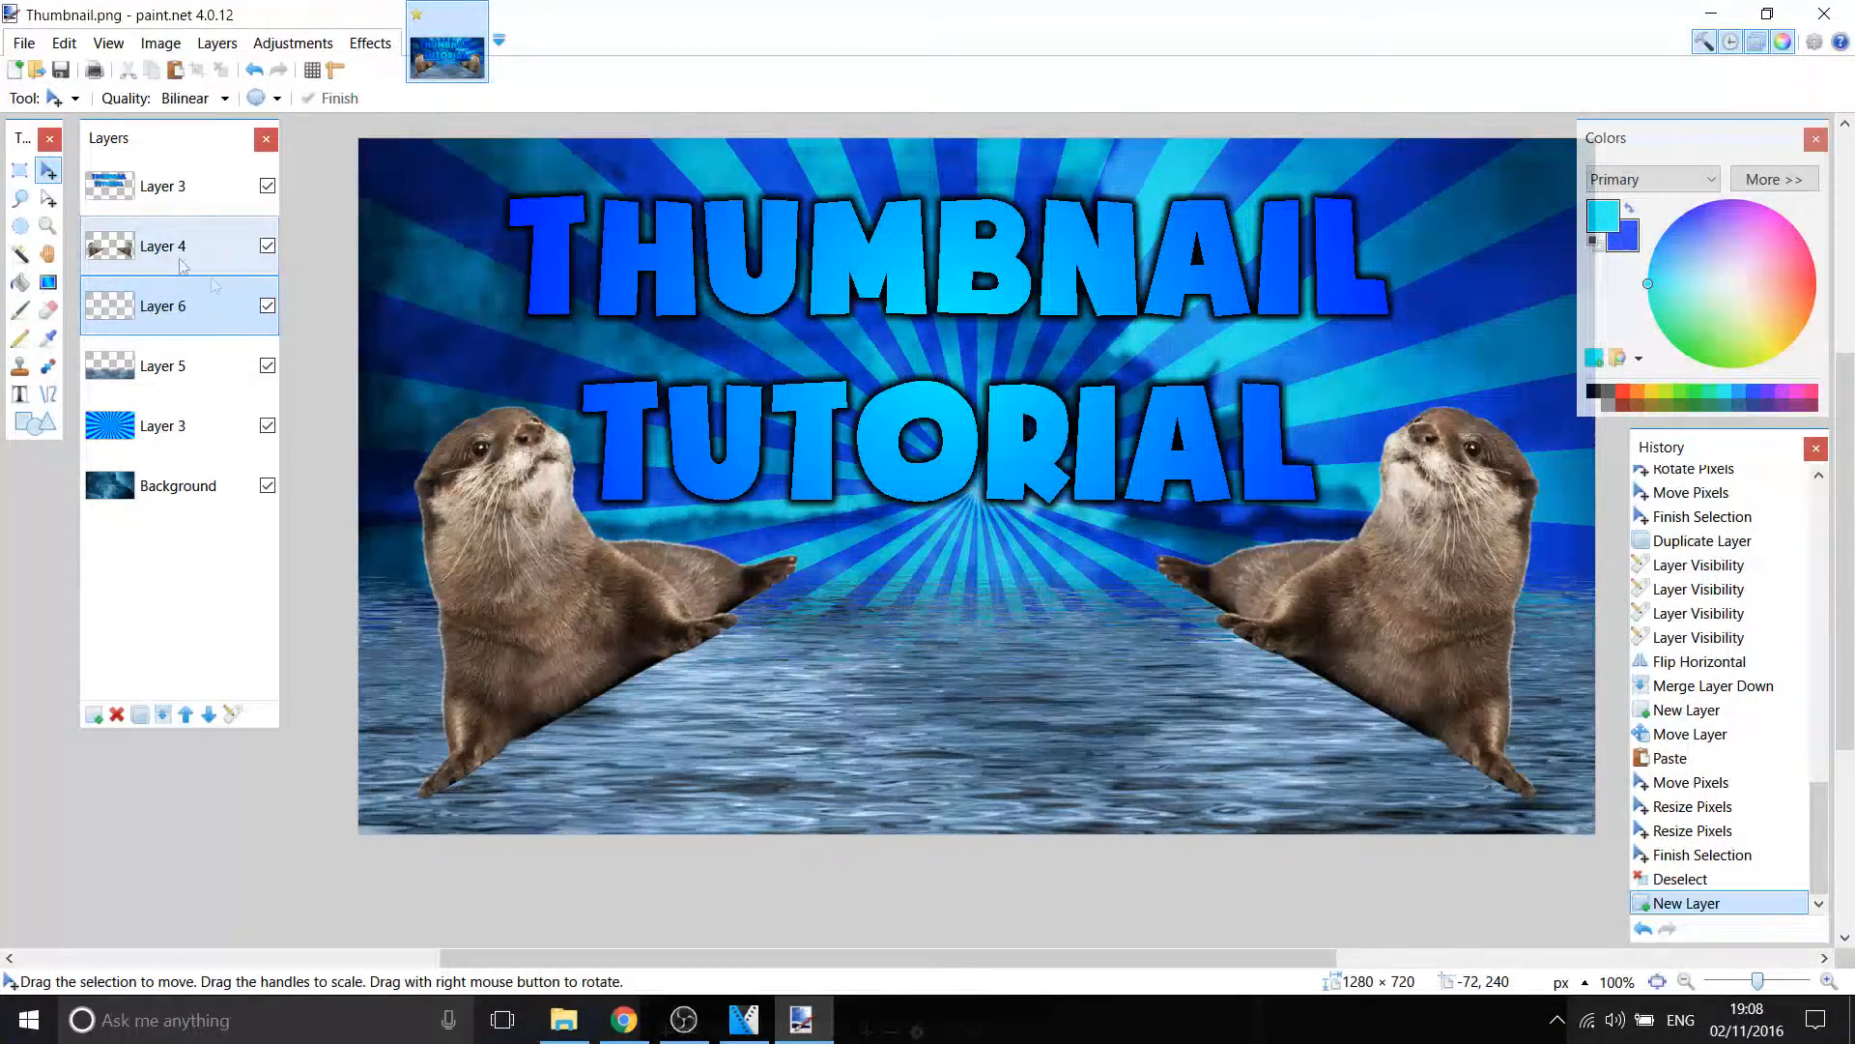
key("ctrl+v")
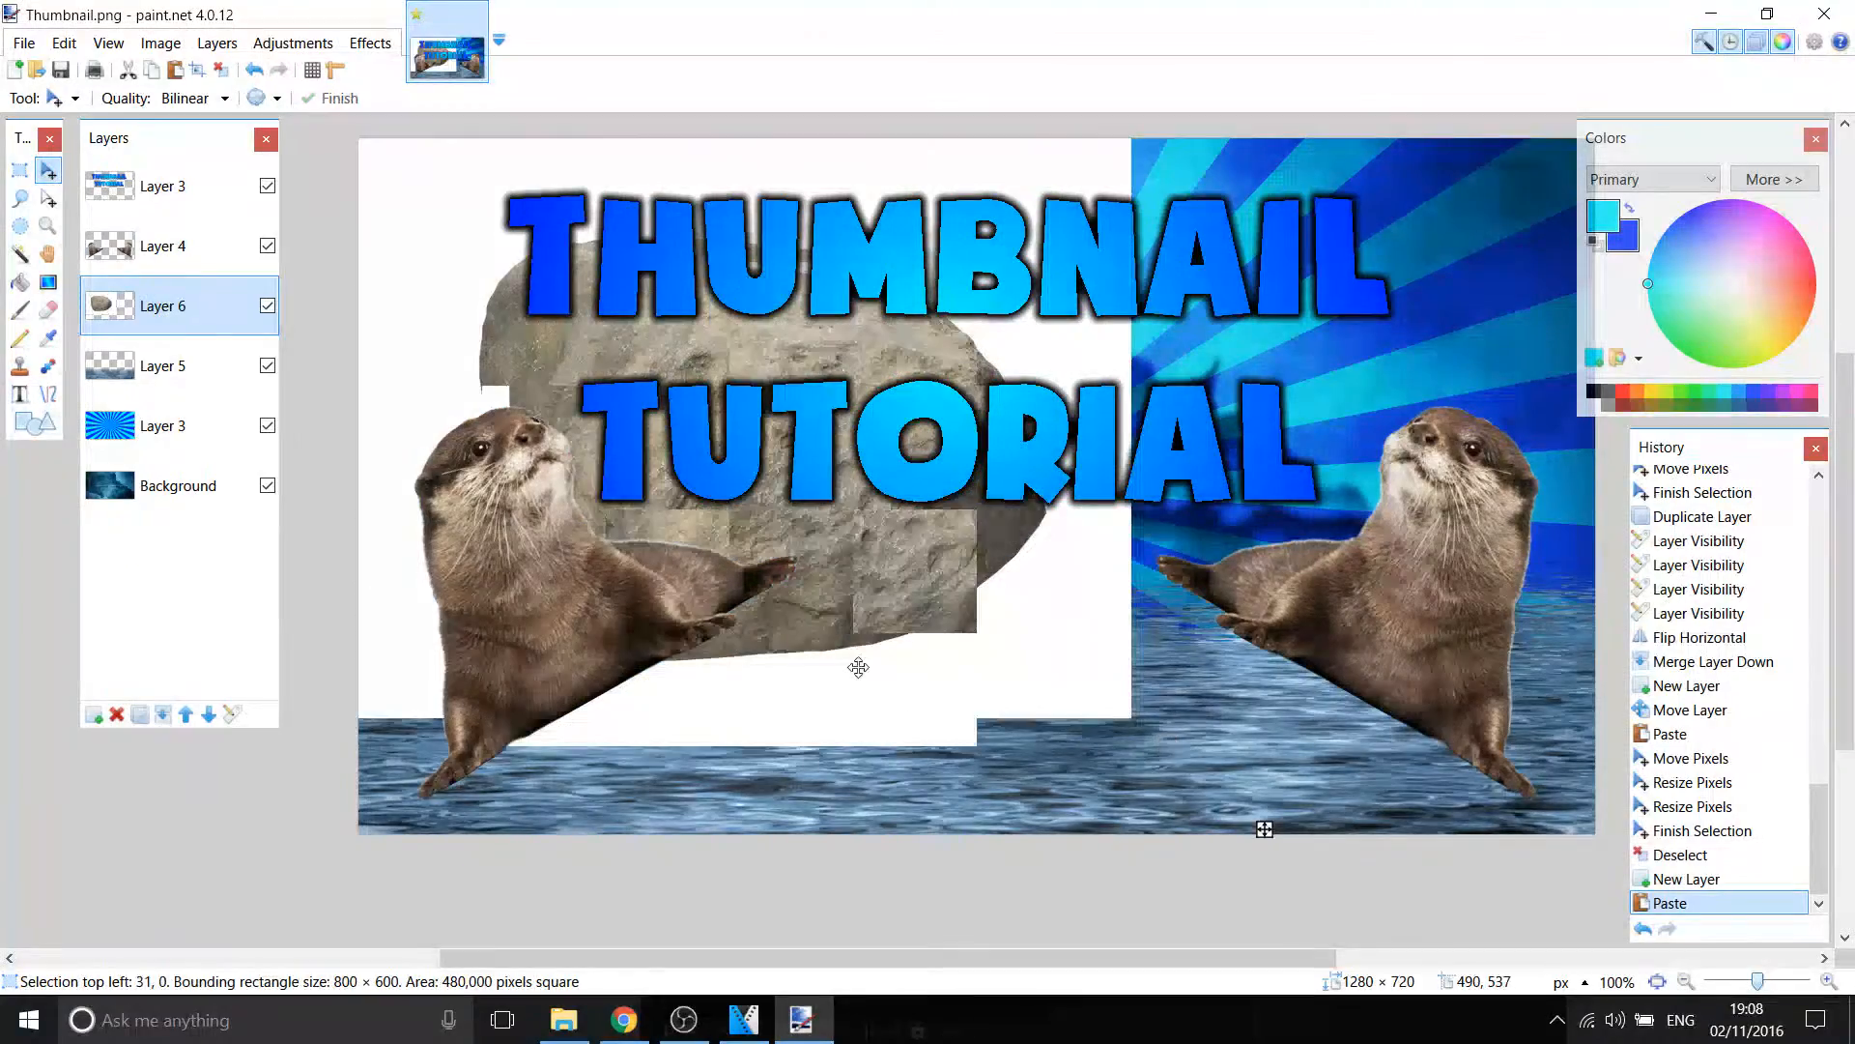
left_click_drag(858, 667, 944, 721)
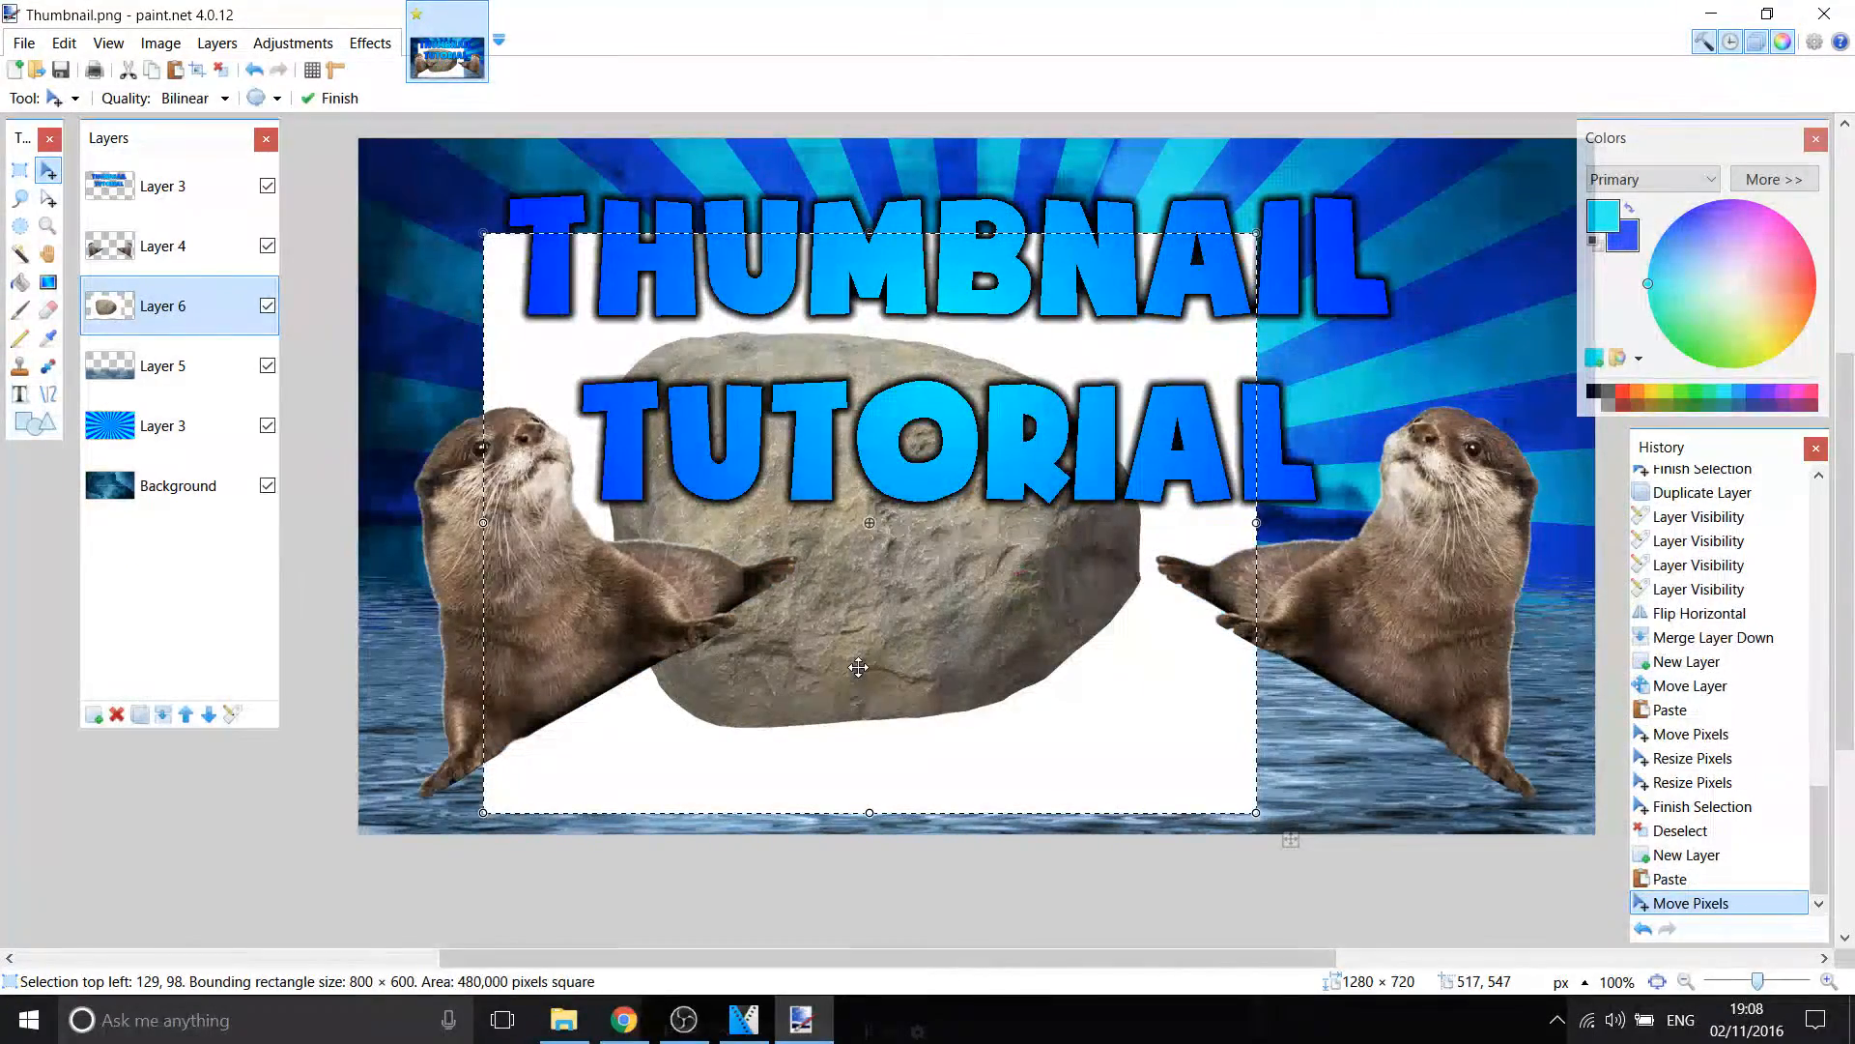
key("ctrl+z")
key("ctrl+z")
Switch to Chrome and compare the rock pictures in the "boulder png" results, ending on the Landscape Rocks picture
left_click(625, 1020)
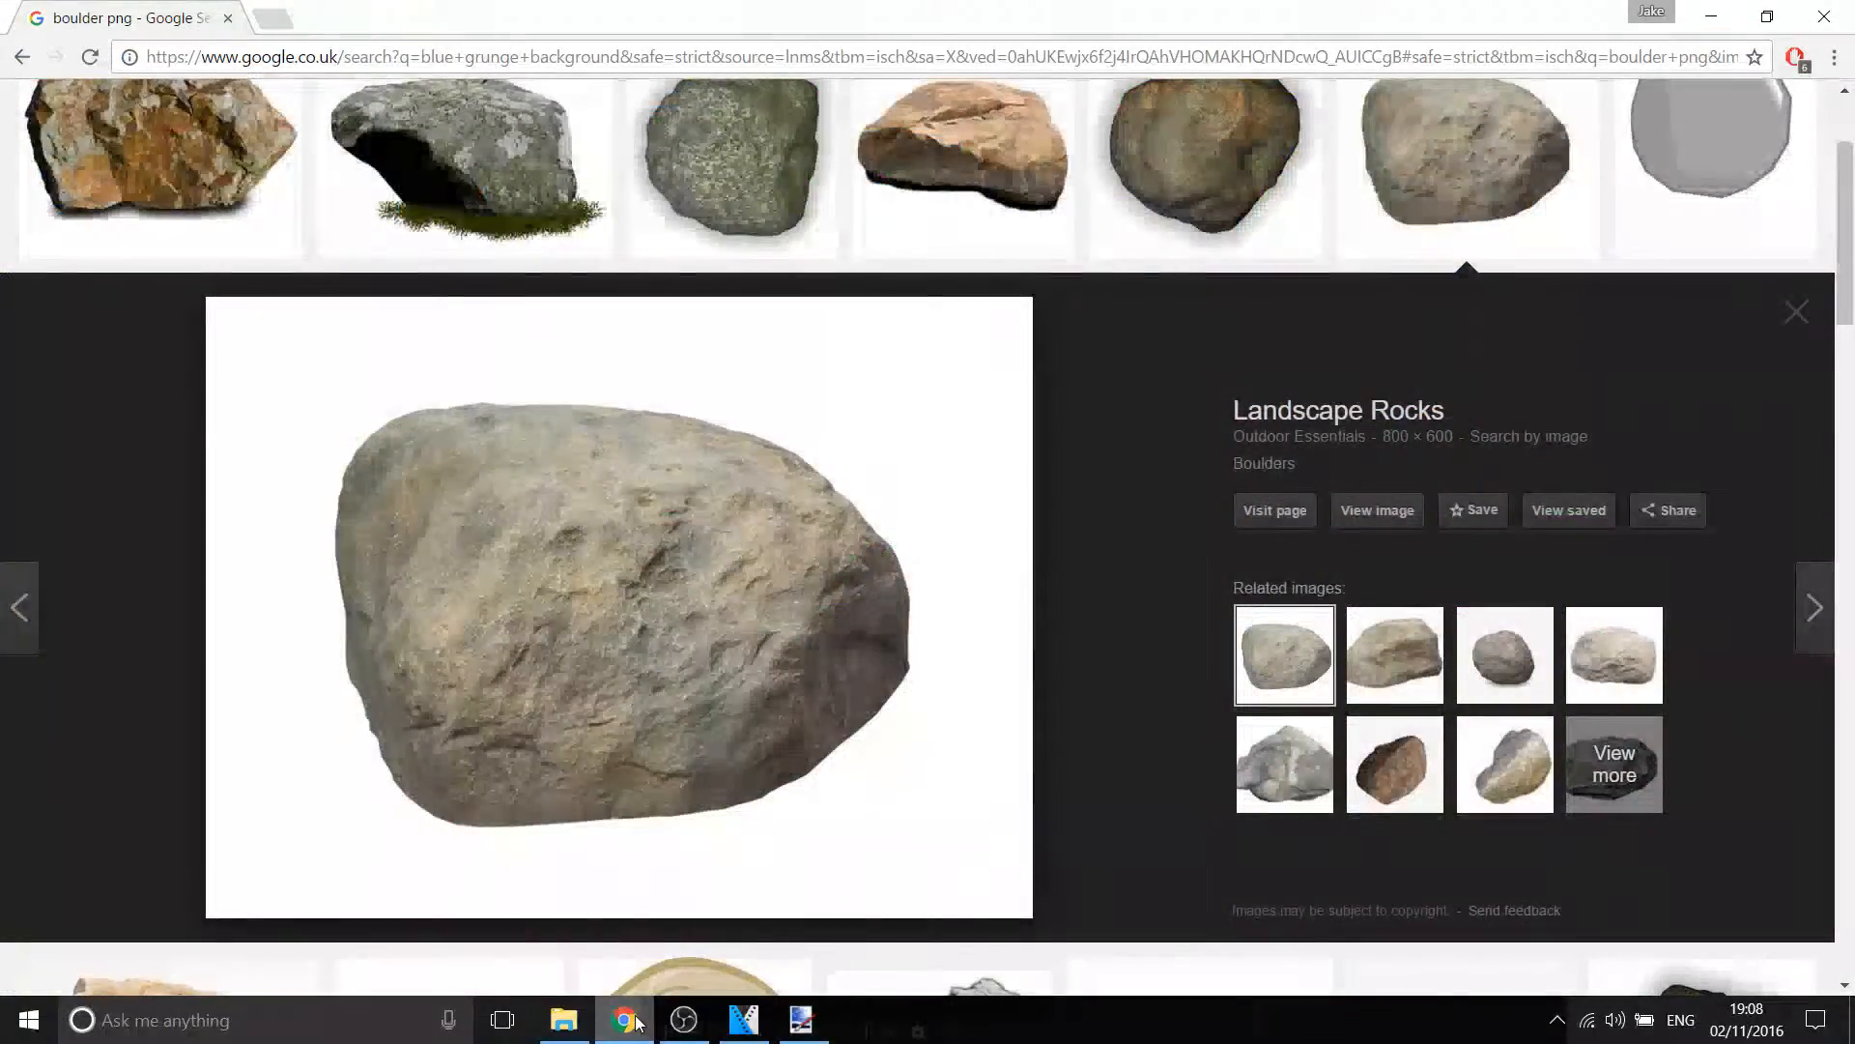
scroll(613, 699, "down", 5)
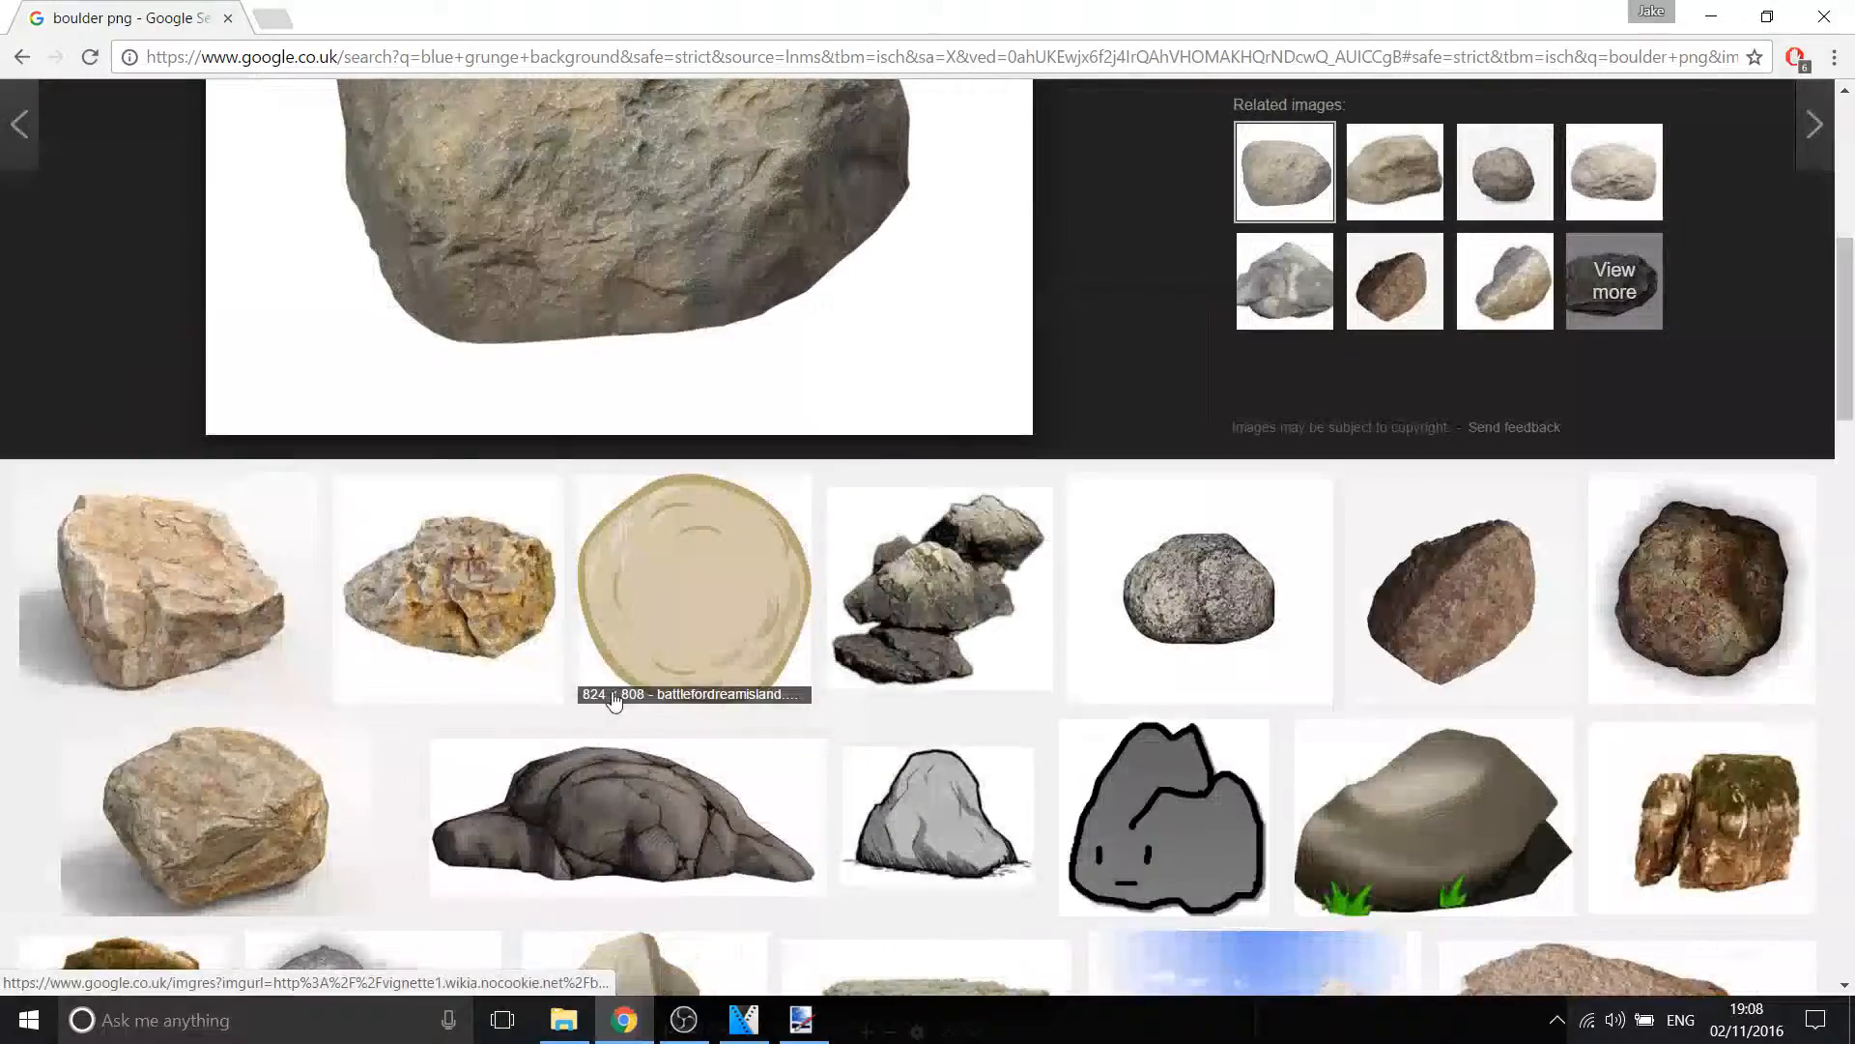
left_click(461, 572)
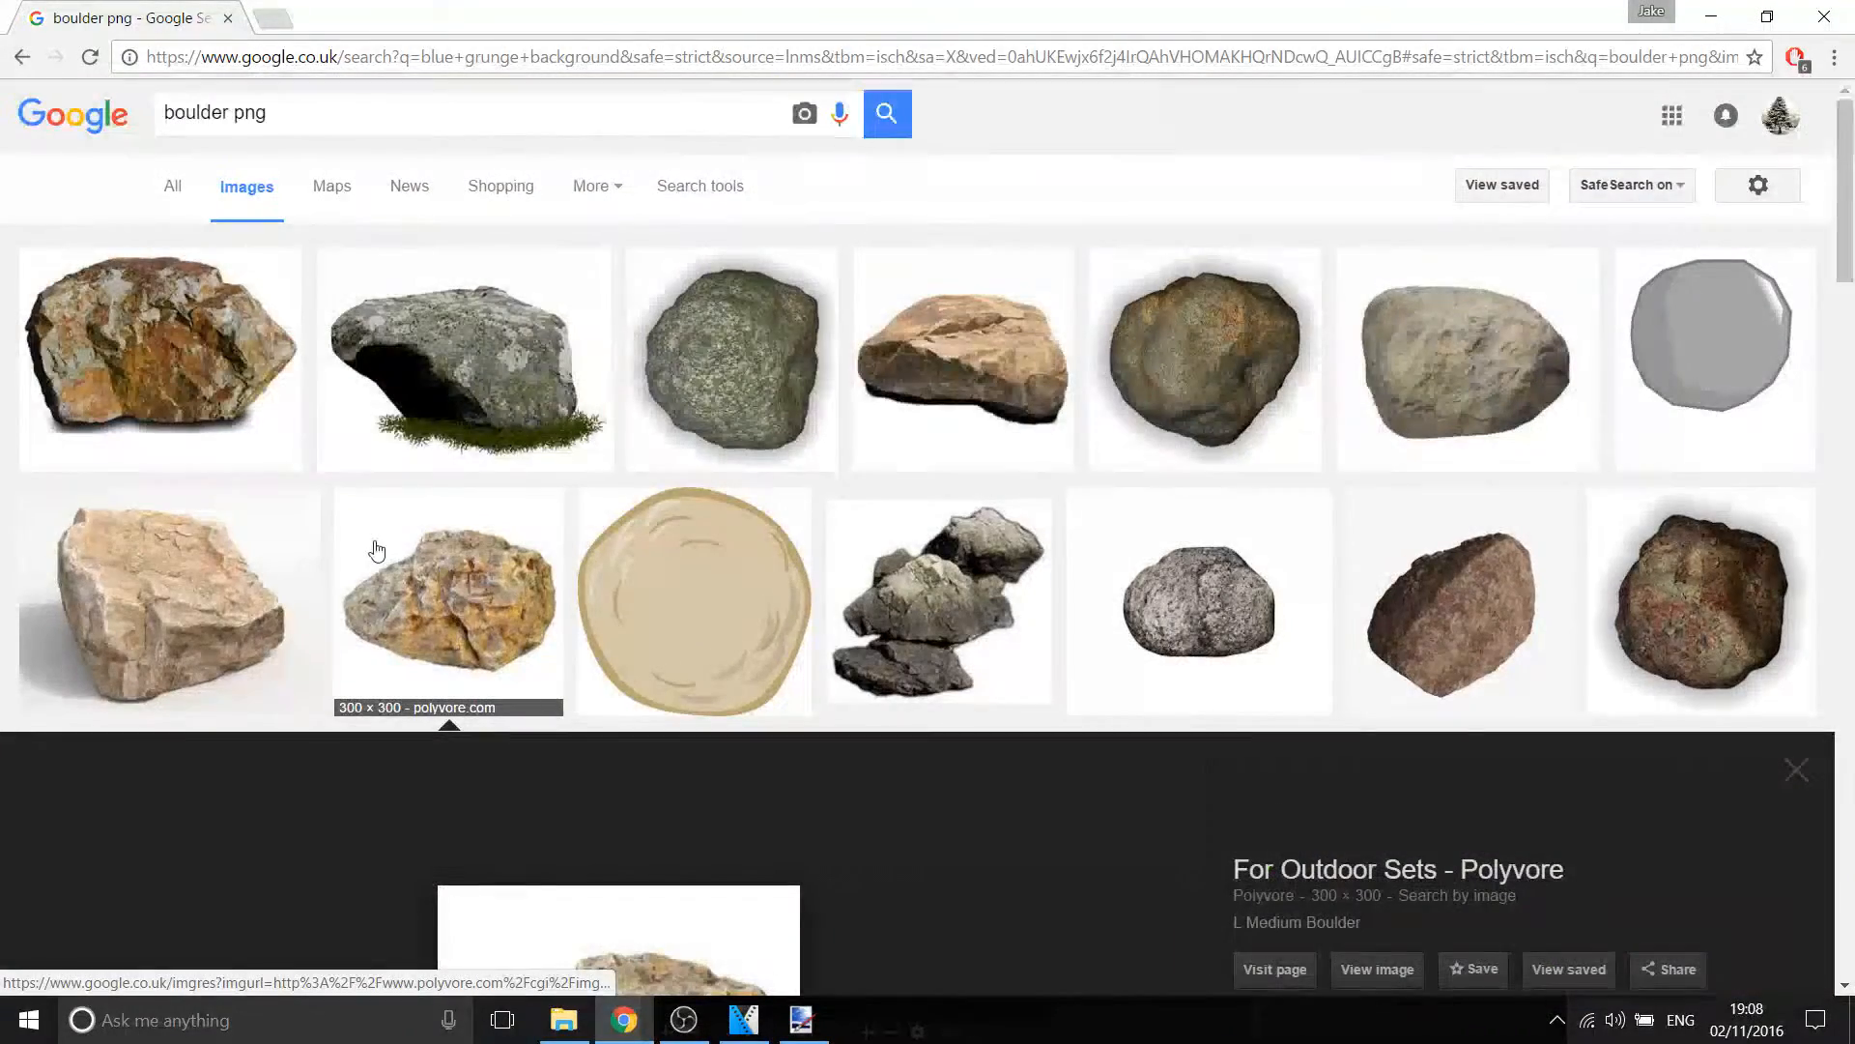
left_click(253, 406)
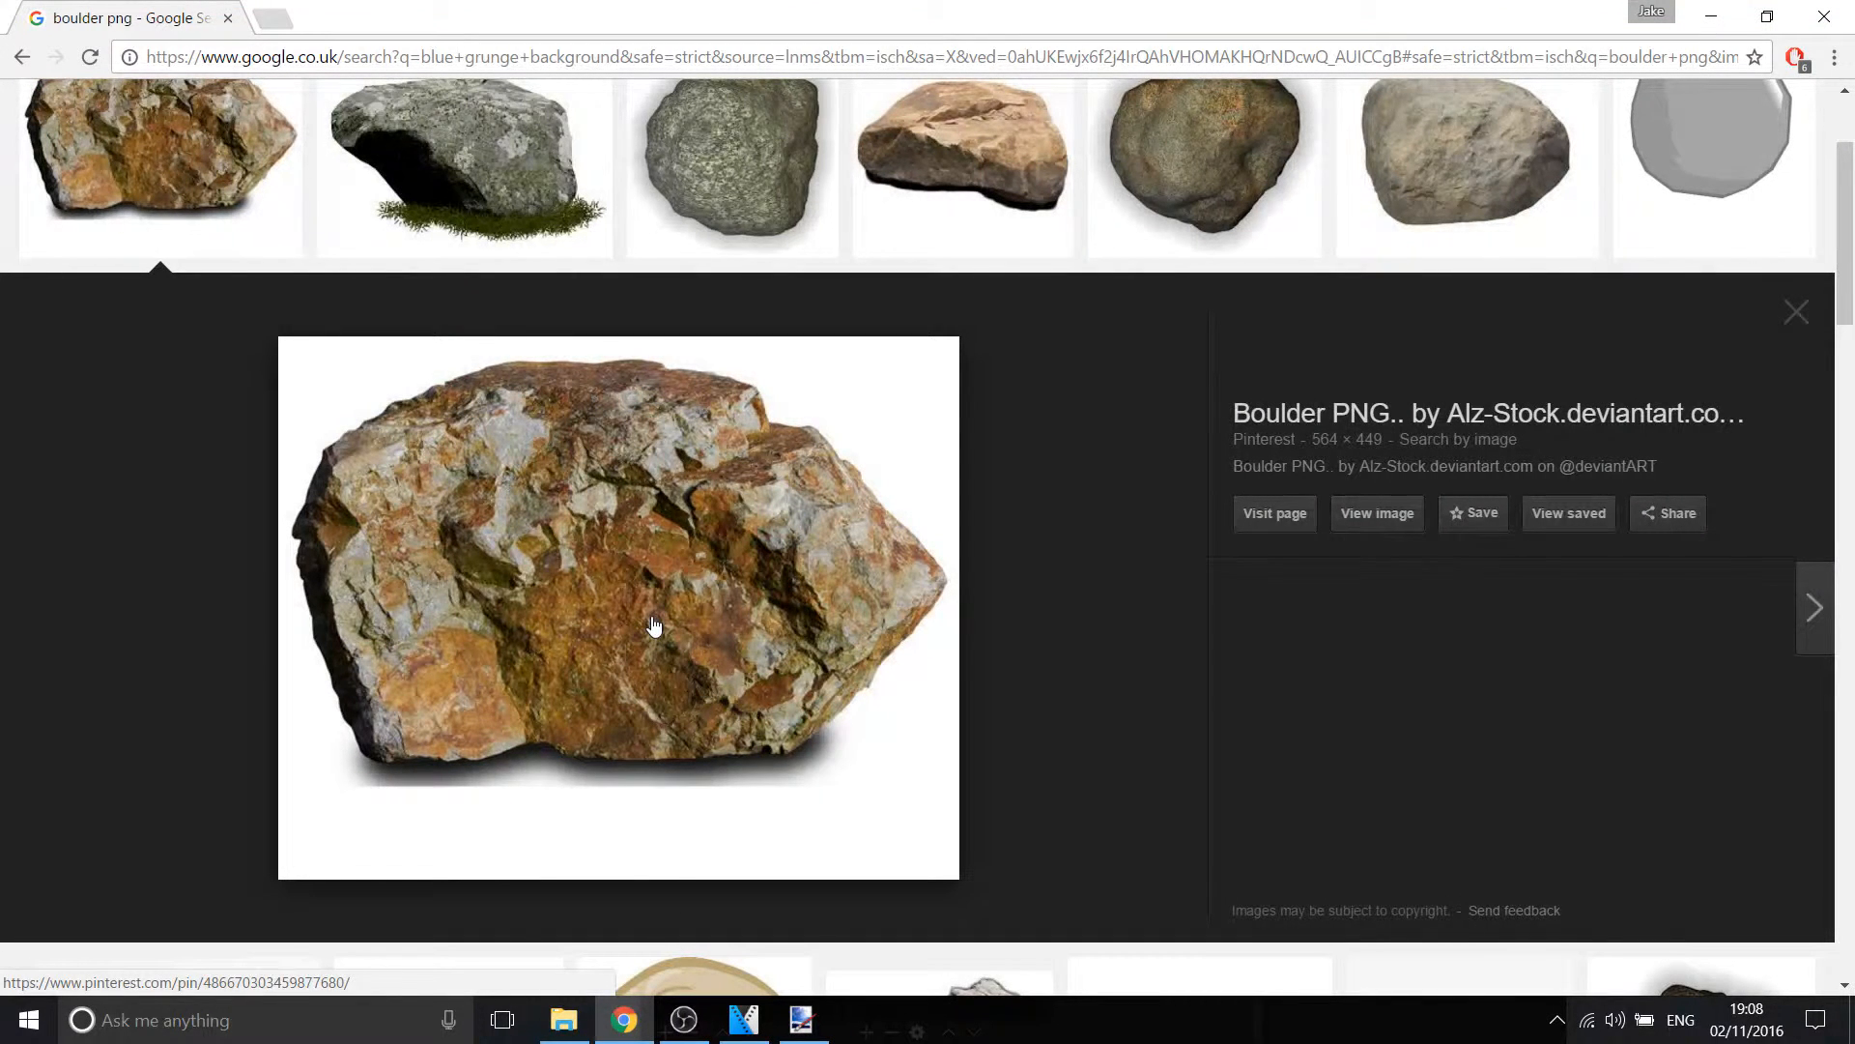
key("Right")
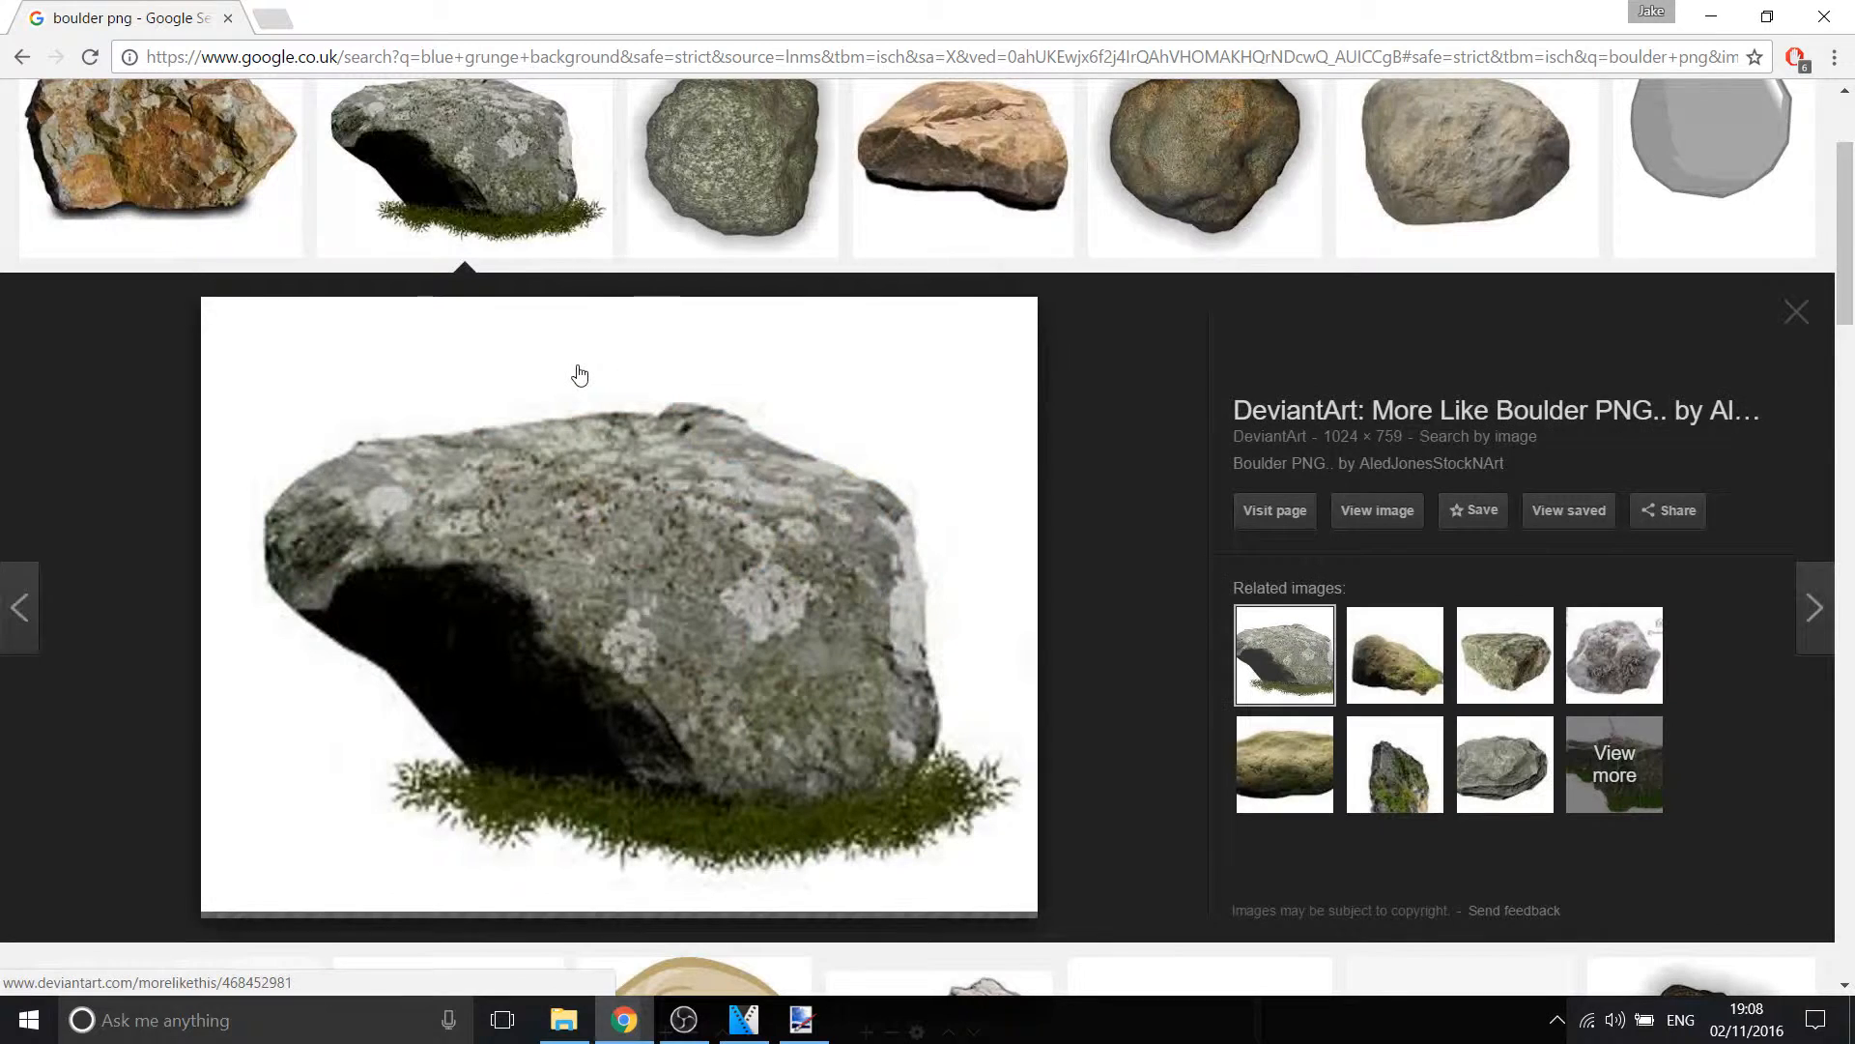
left_click(863, 190)
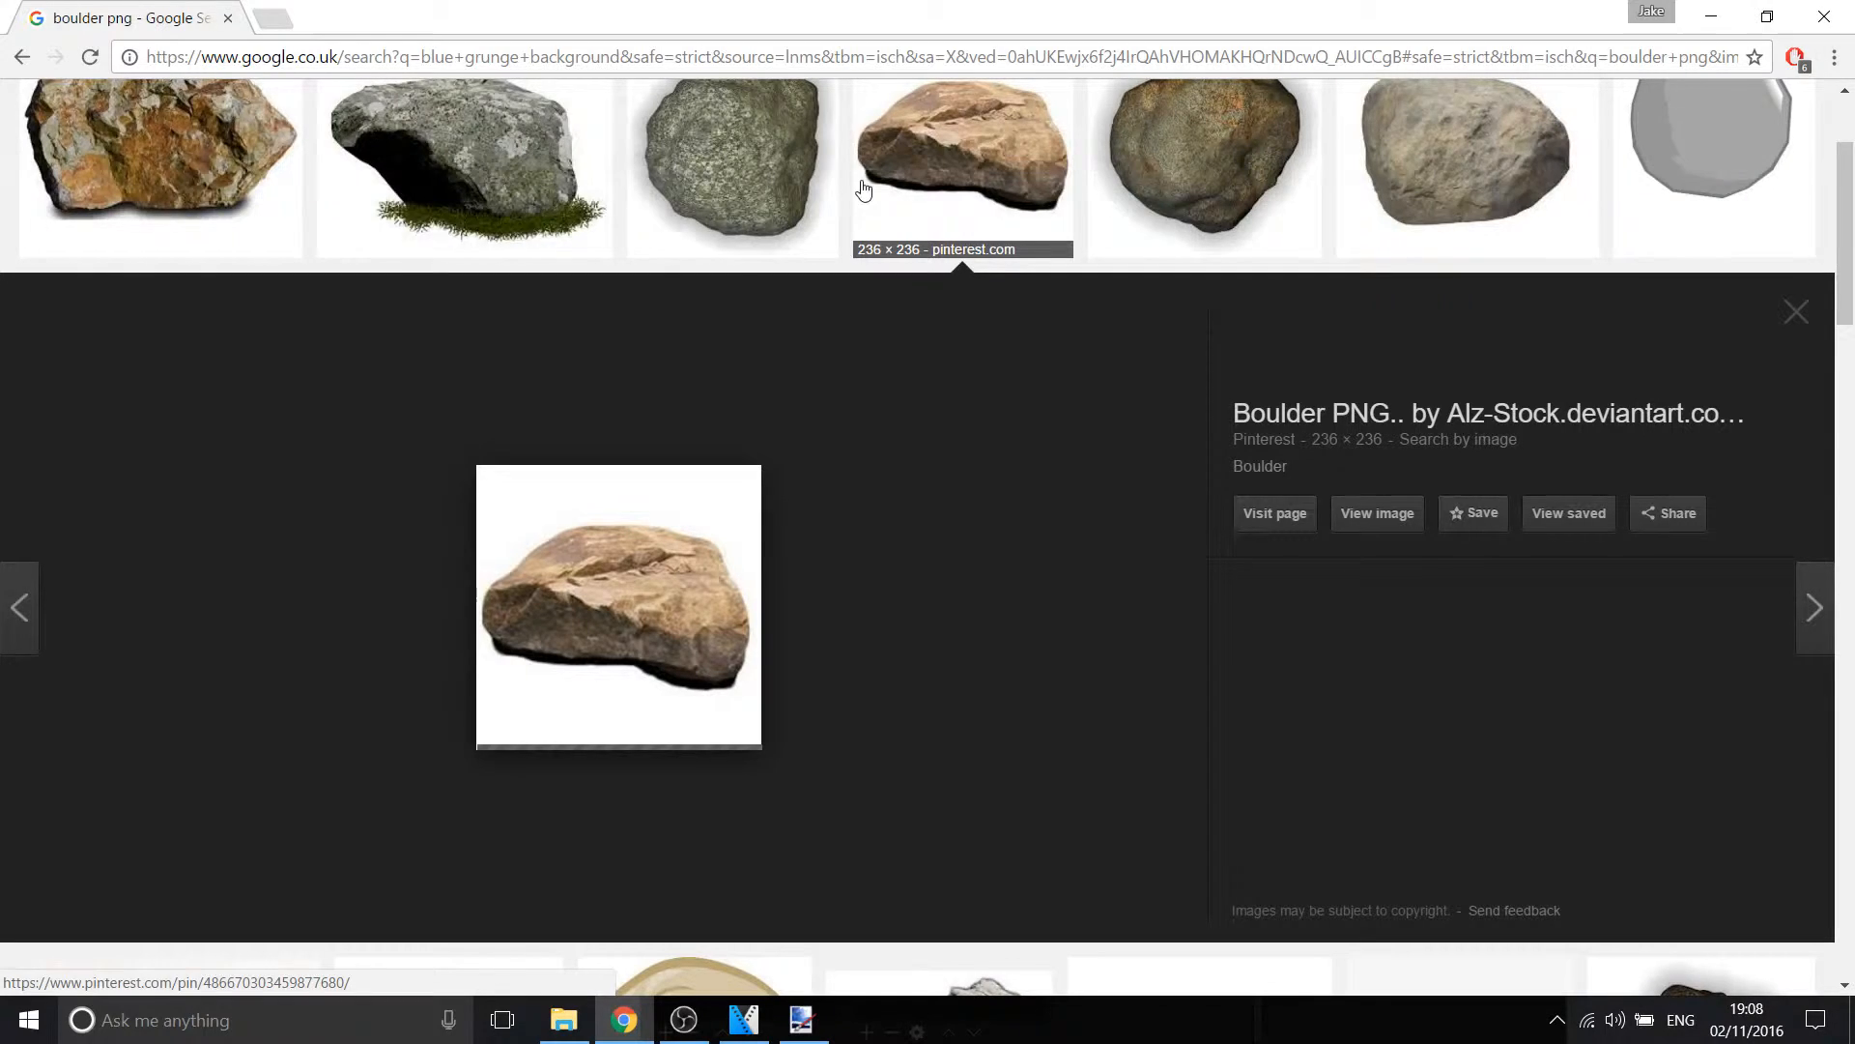
key("Right")
key("Right")
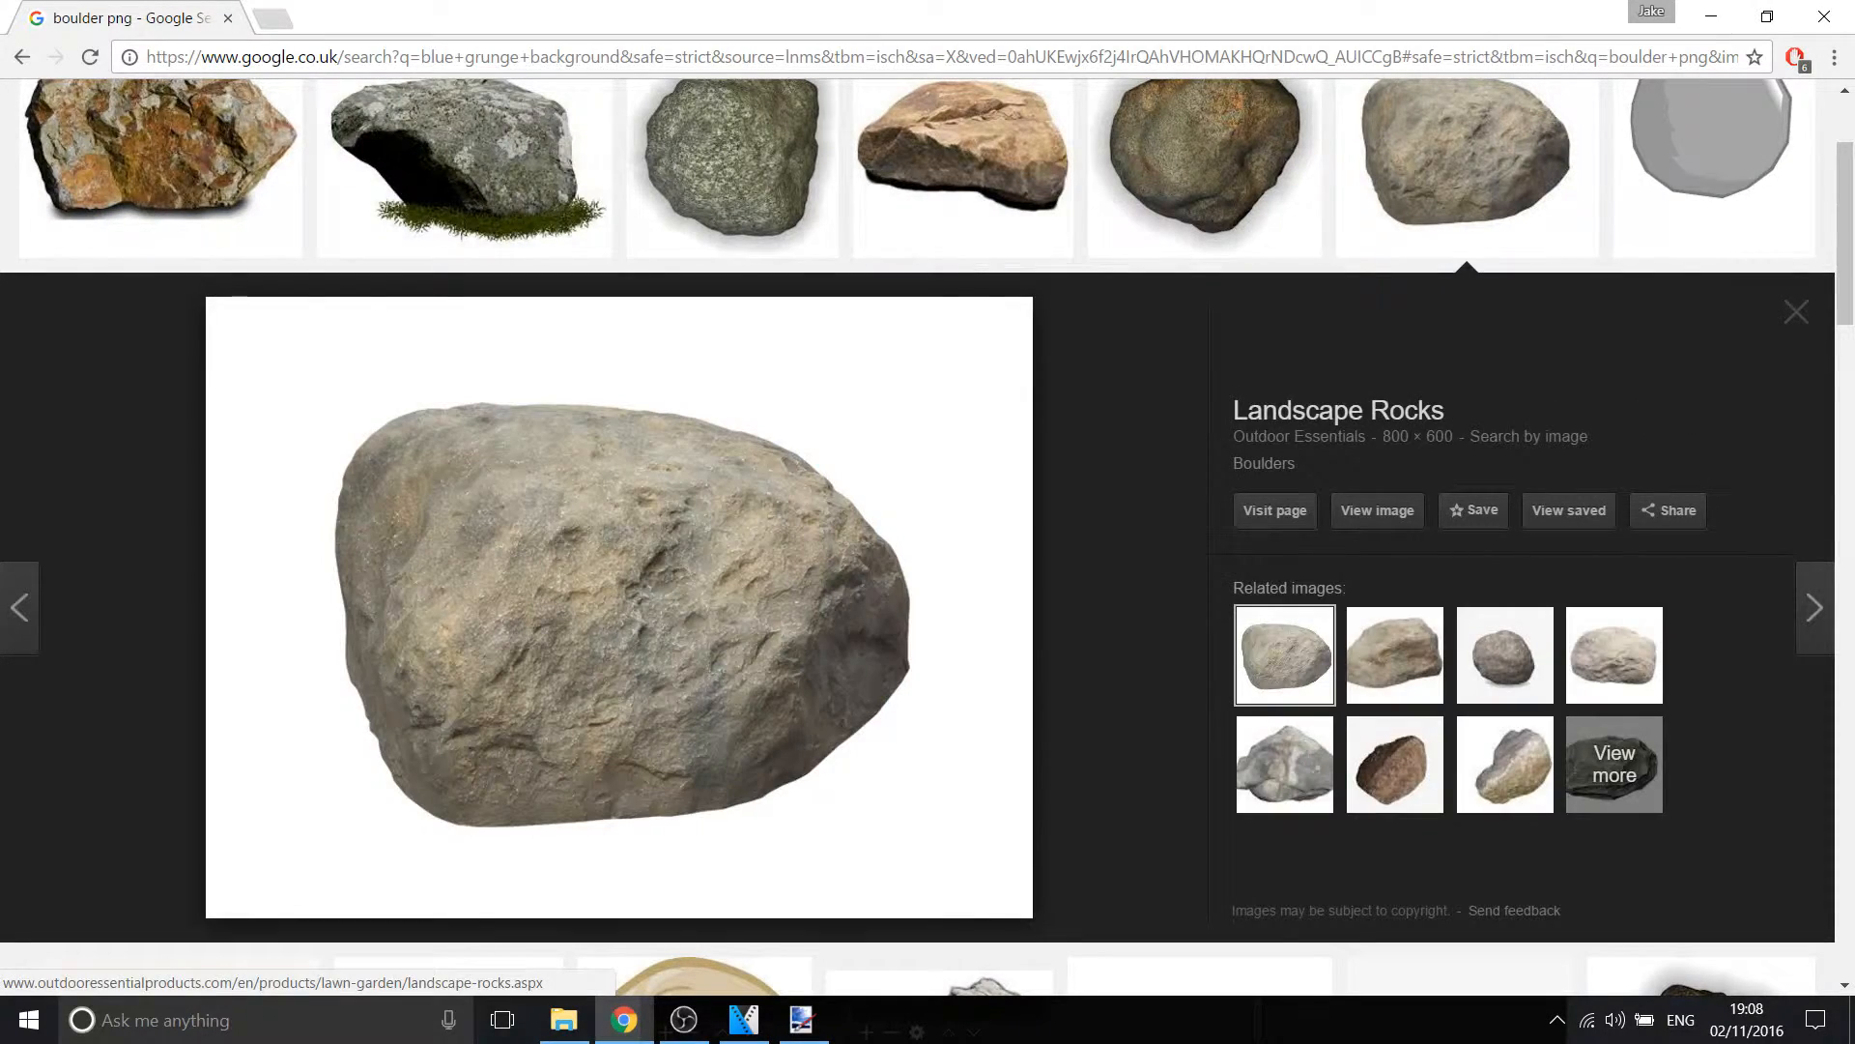
Return to paint.net, erase the white background around the boulder with a Magic Wand selection at 50% tolerance, and activate Rectangle Select
key("alt+Tab")
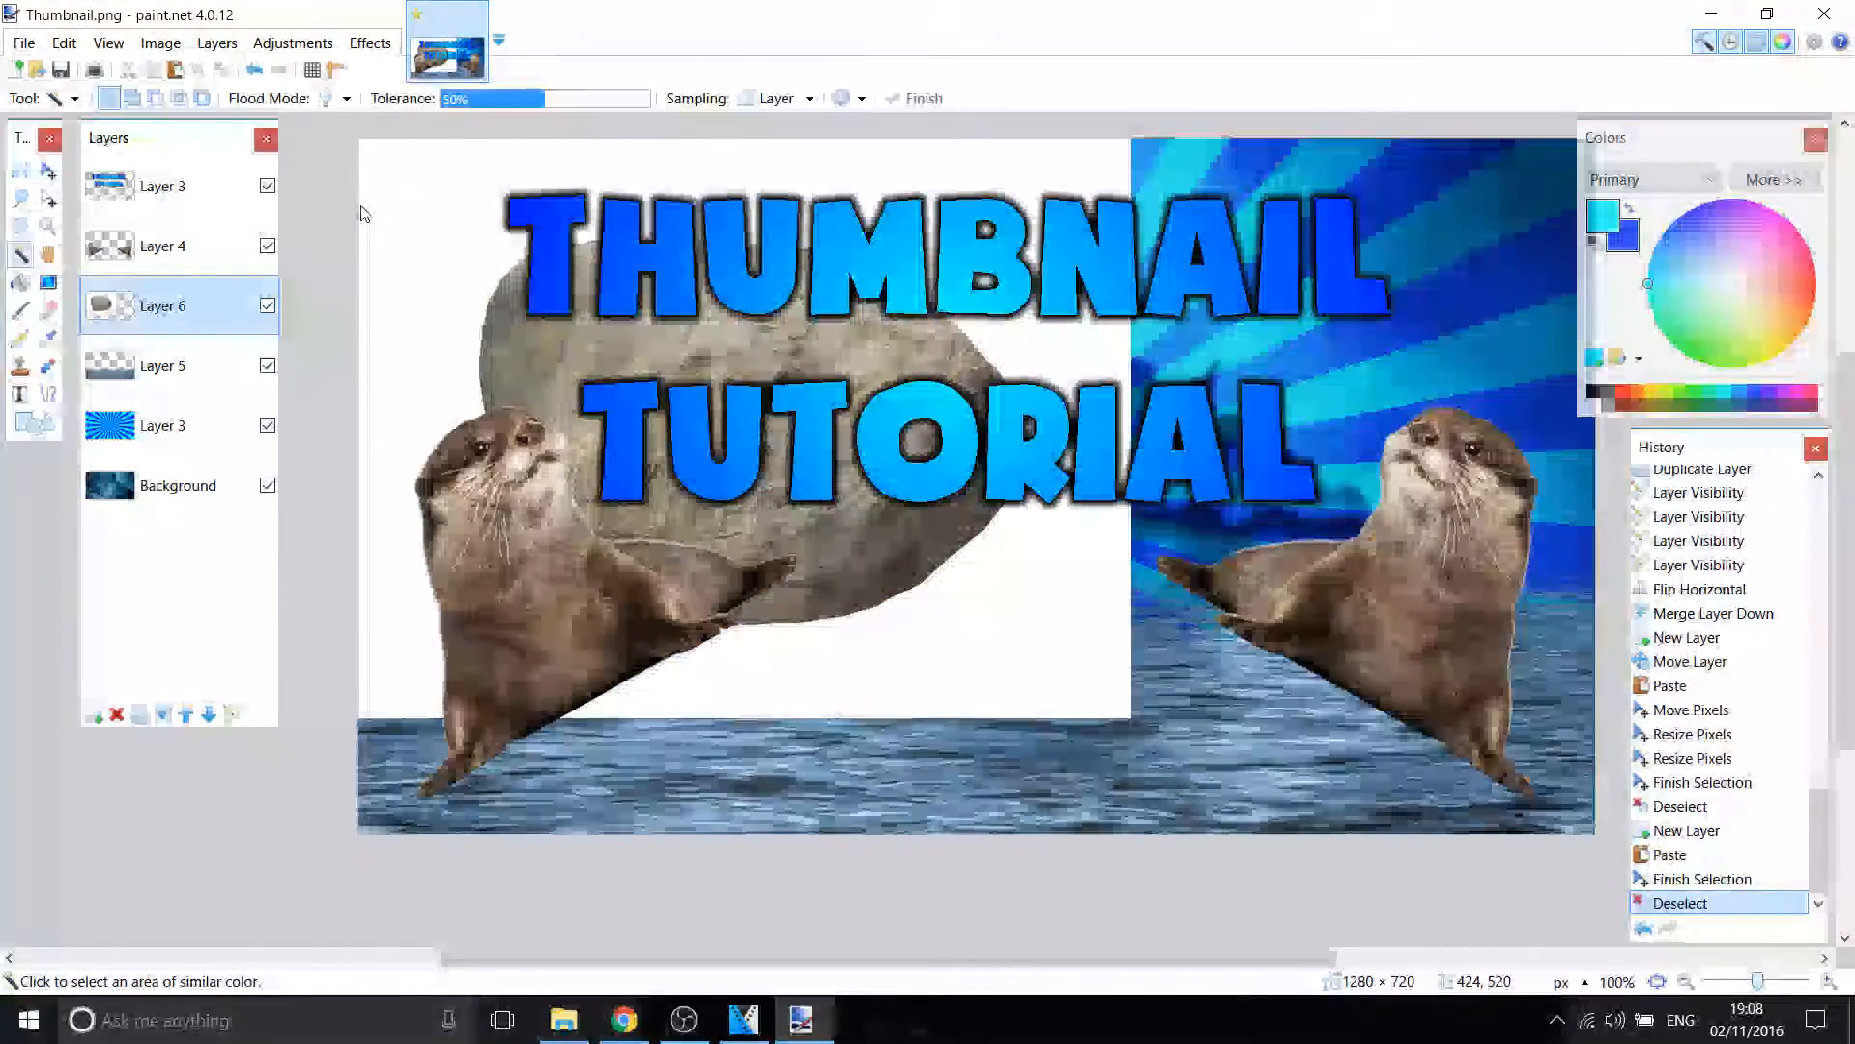
left_click(400, 207)
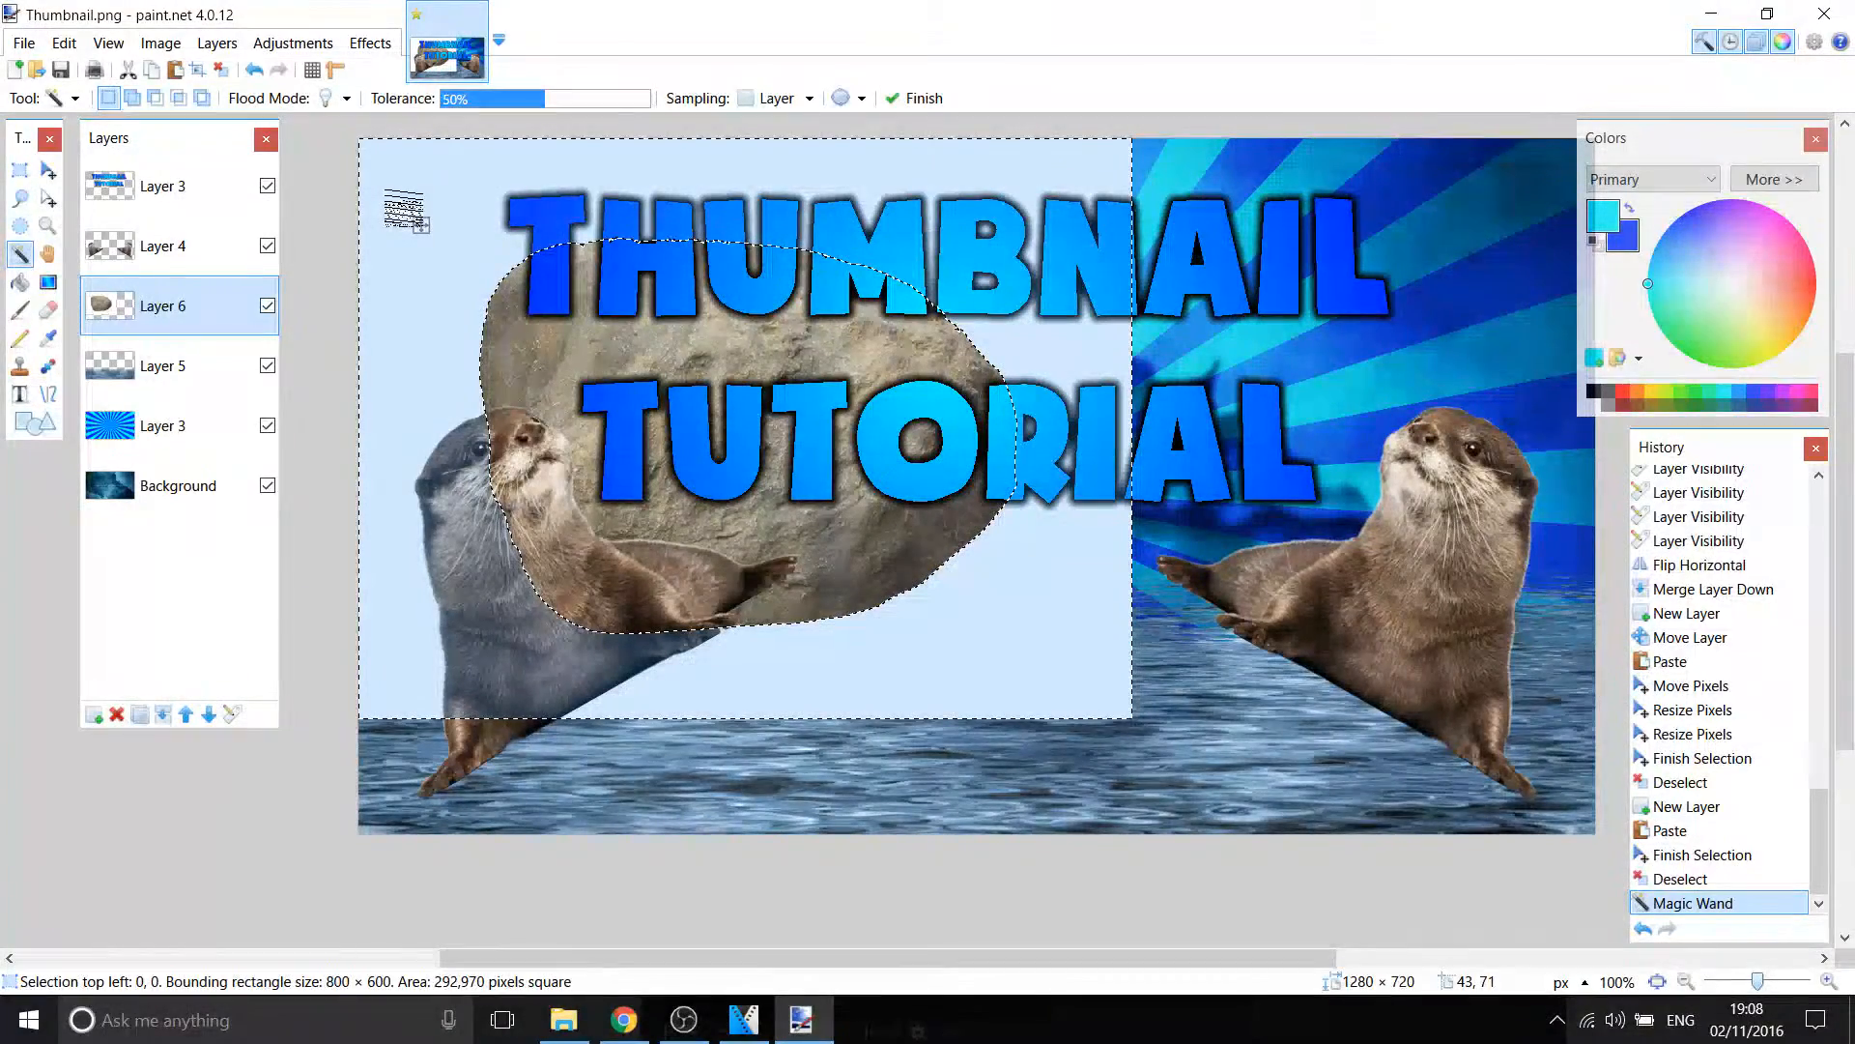
key("Delete")
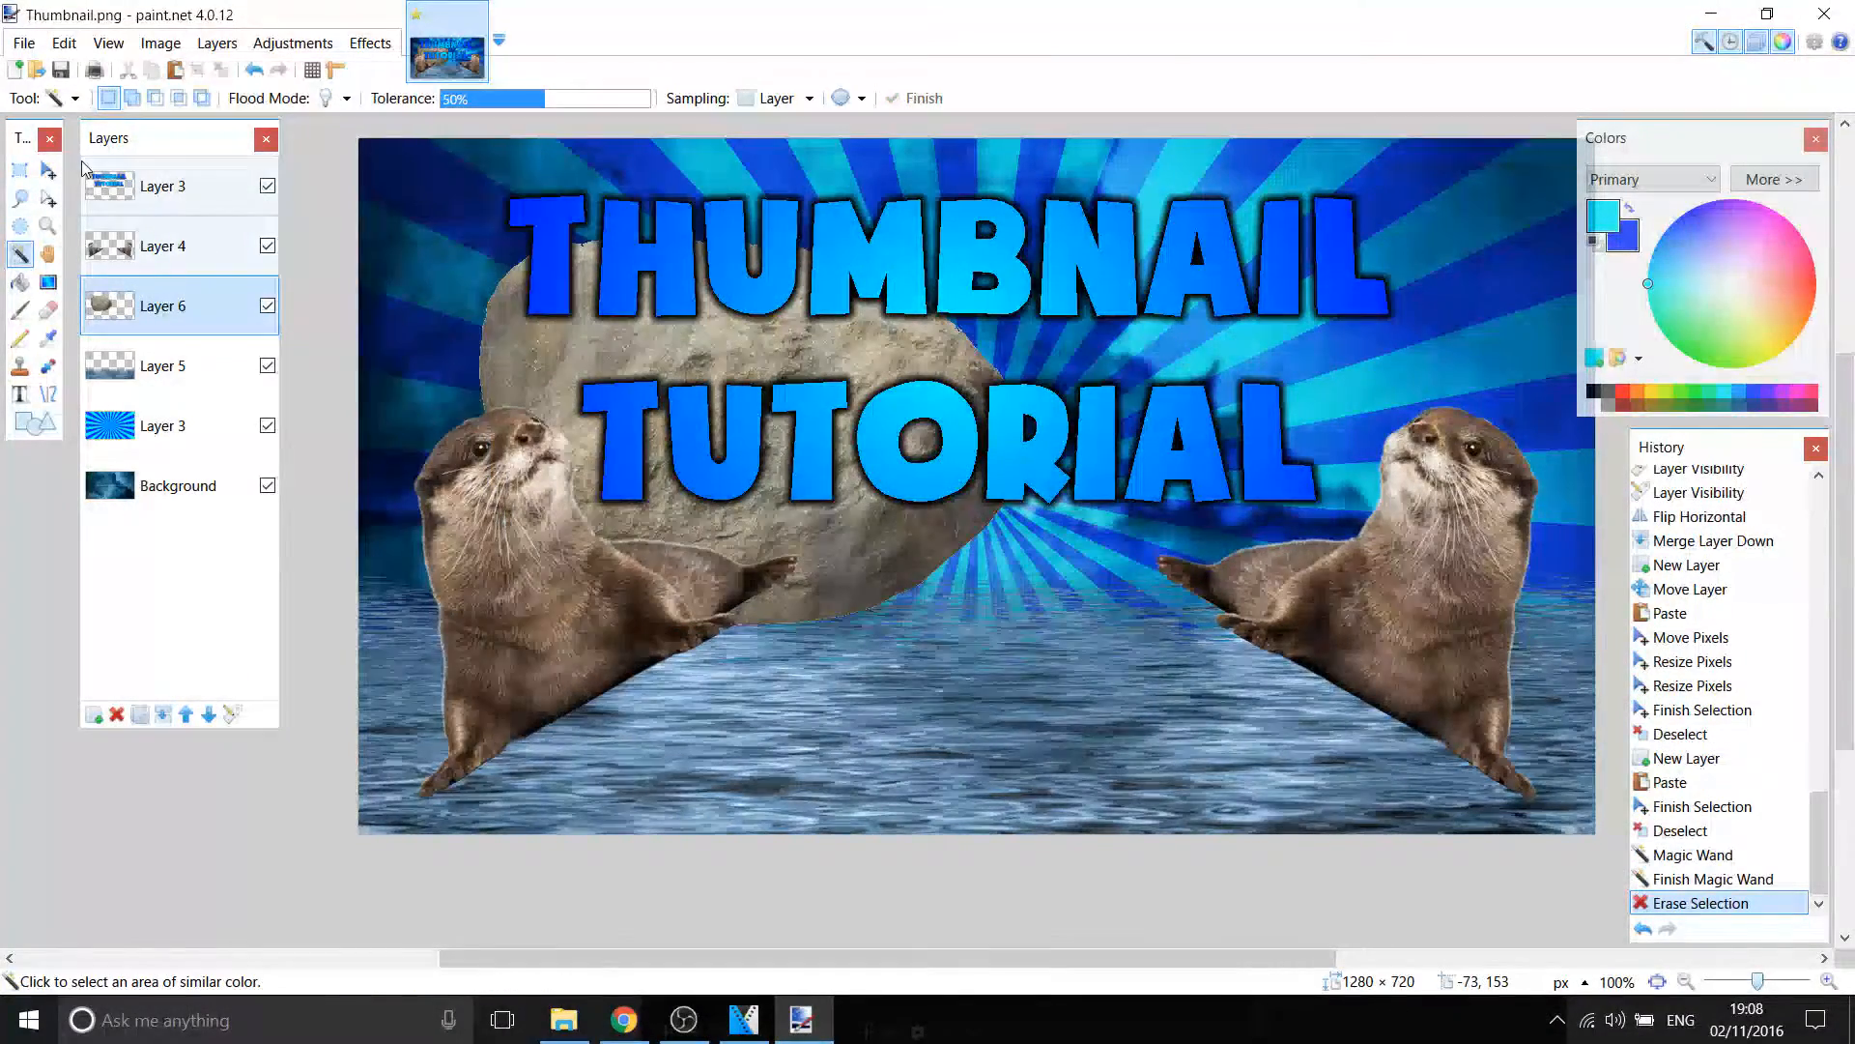
key("s")
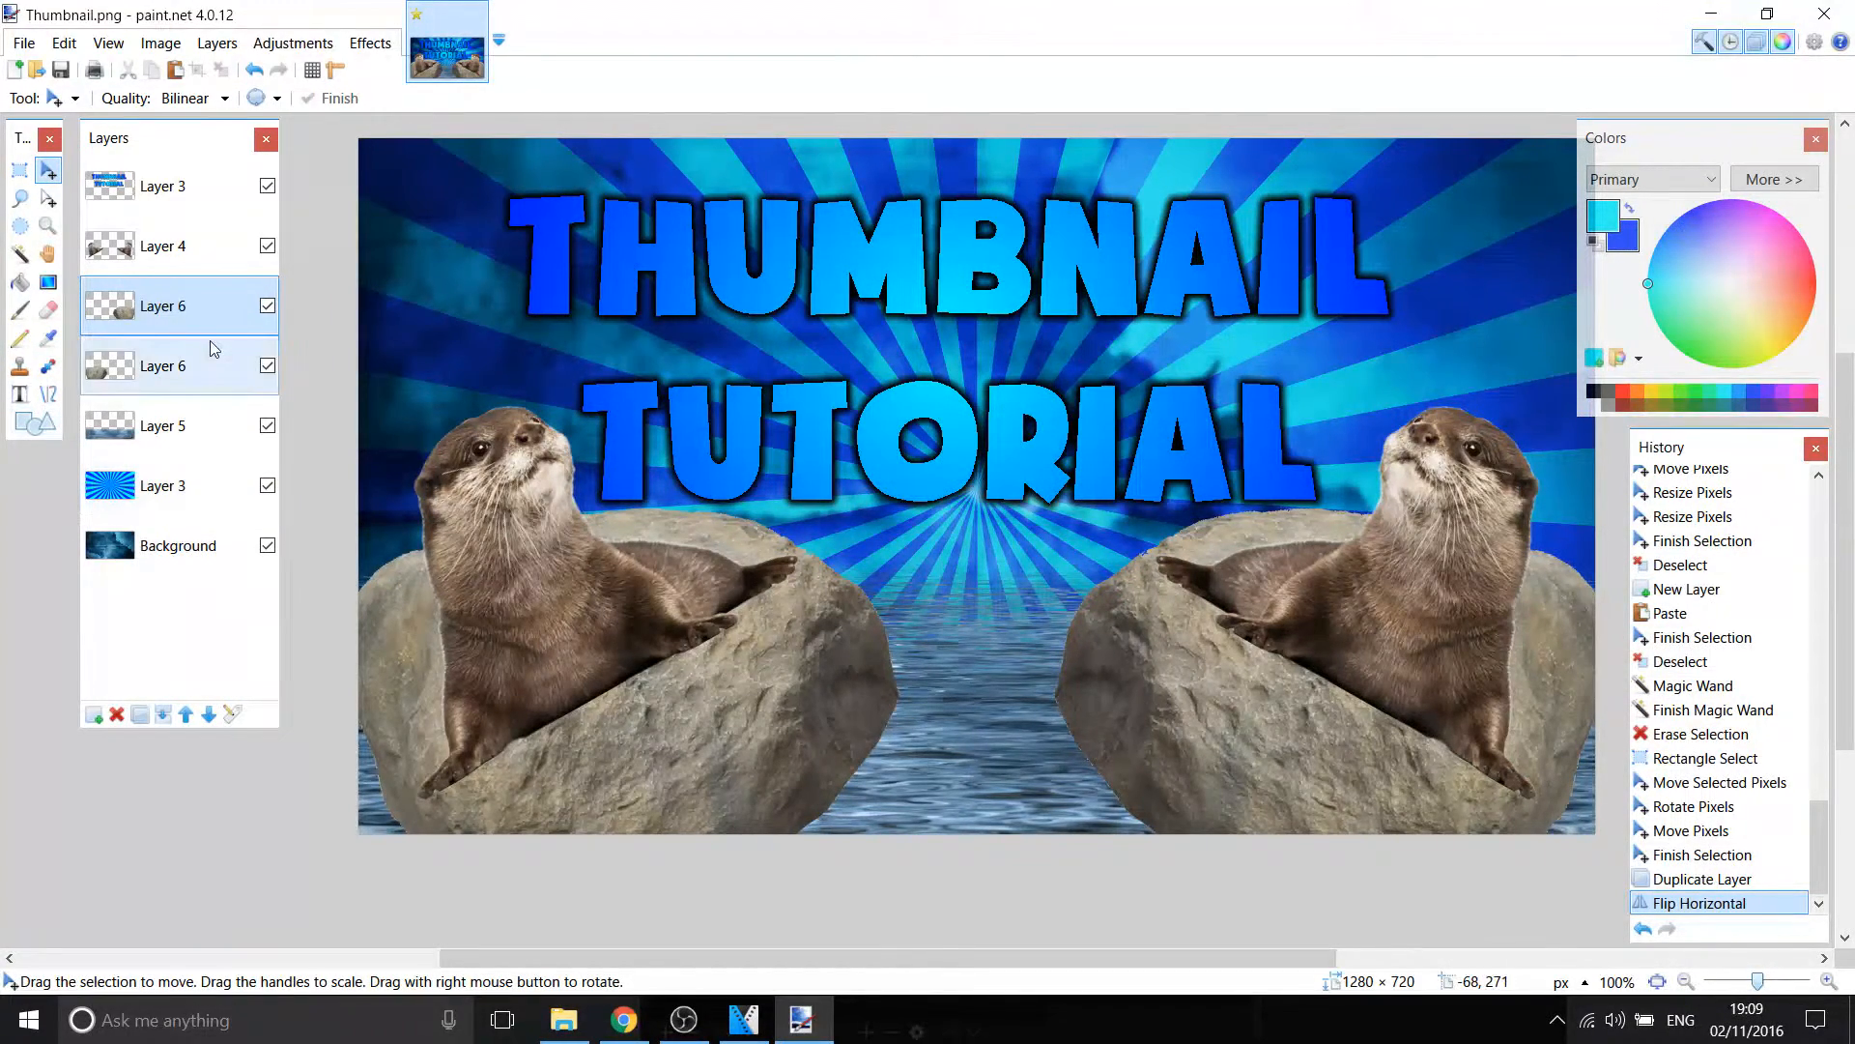
Apply a white Drop Shadow to the otter layer with zero offsets, widening radius 5, blur radius 5 and opacity 255
left_click(226, 248)
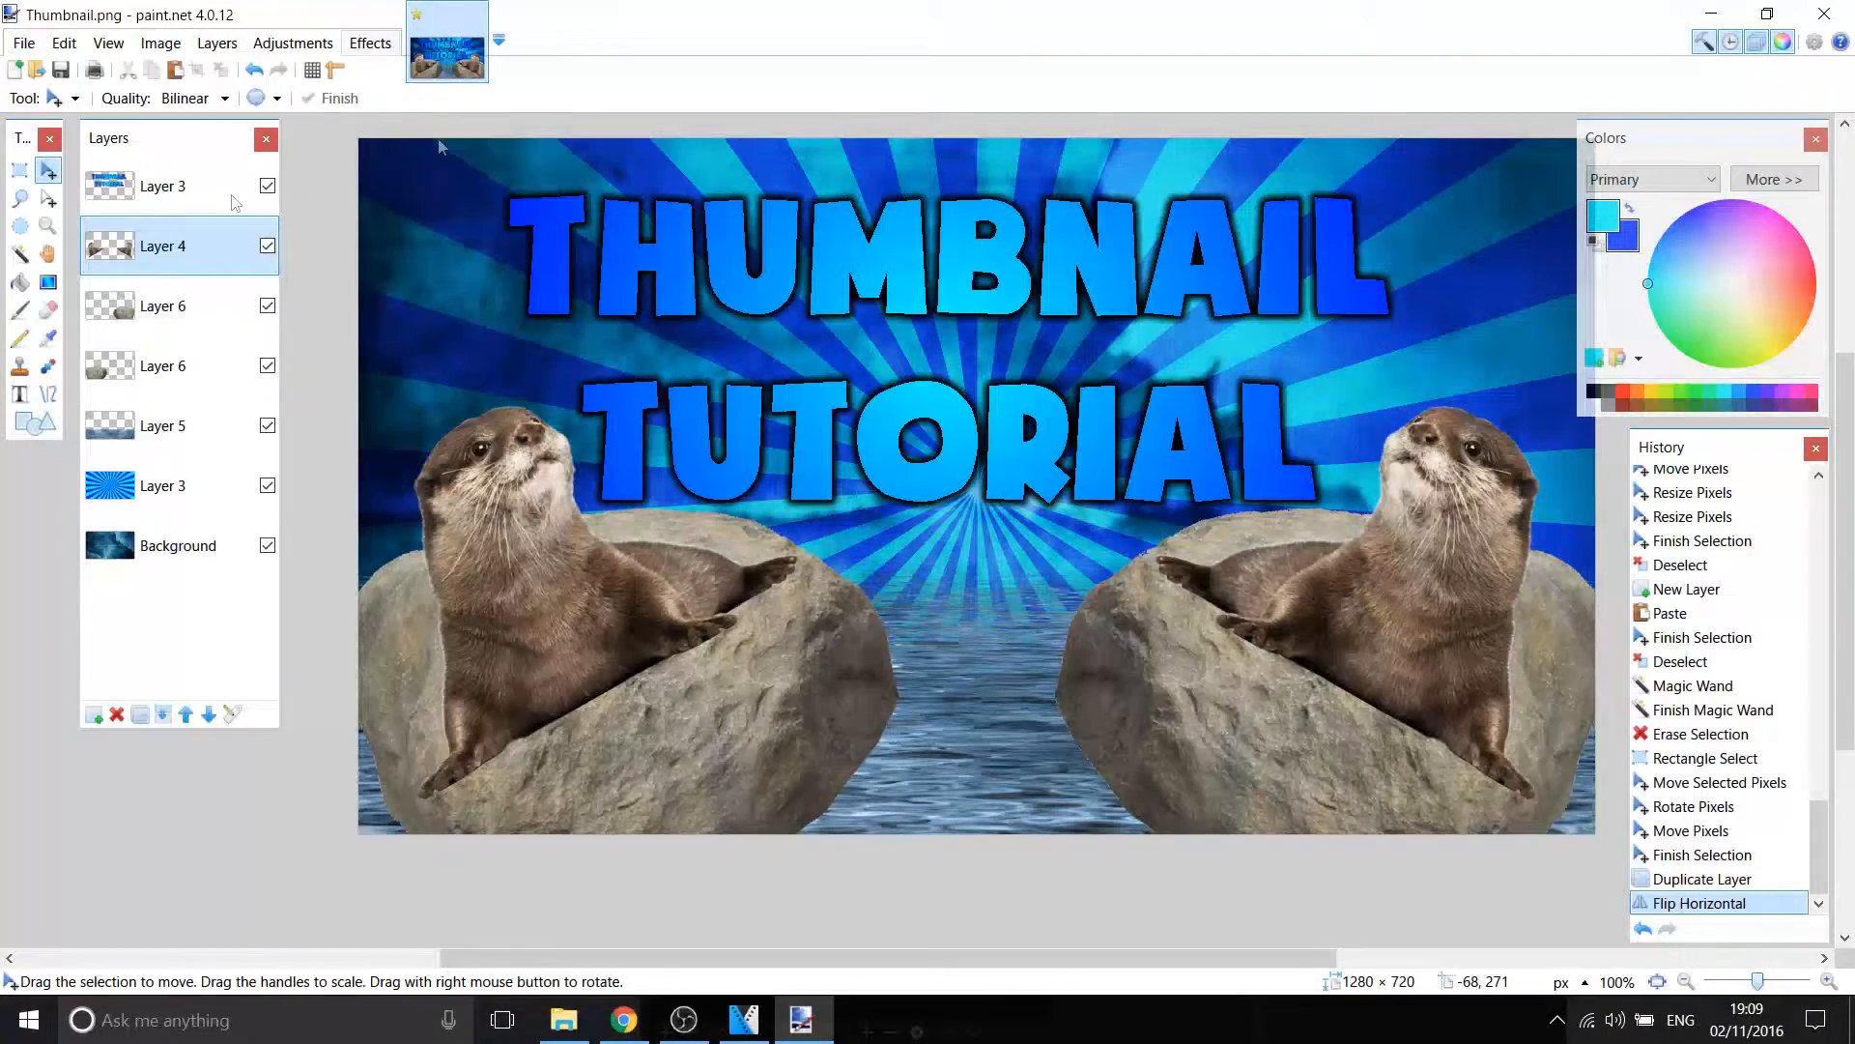
left_click(370, 43)
mouse_move(488, 228)
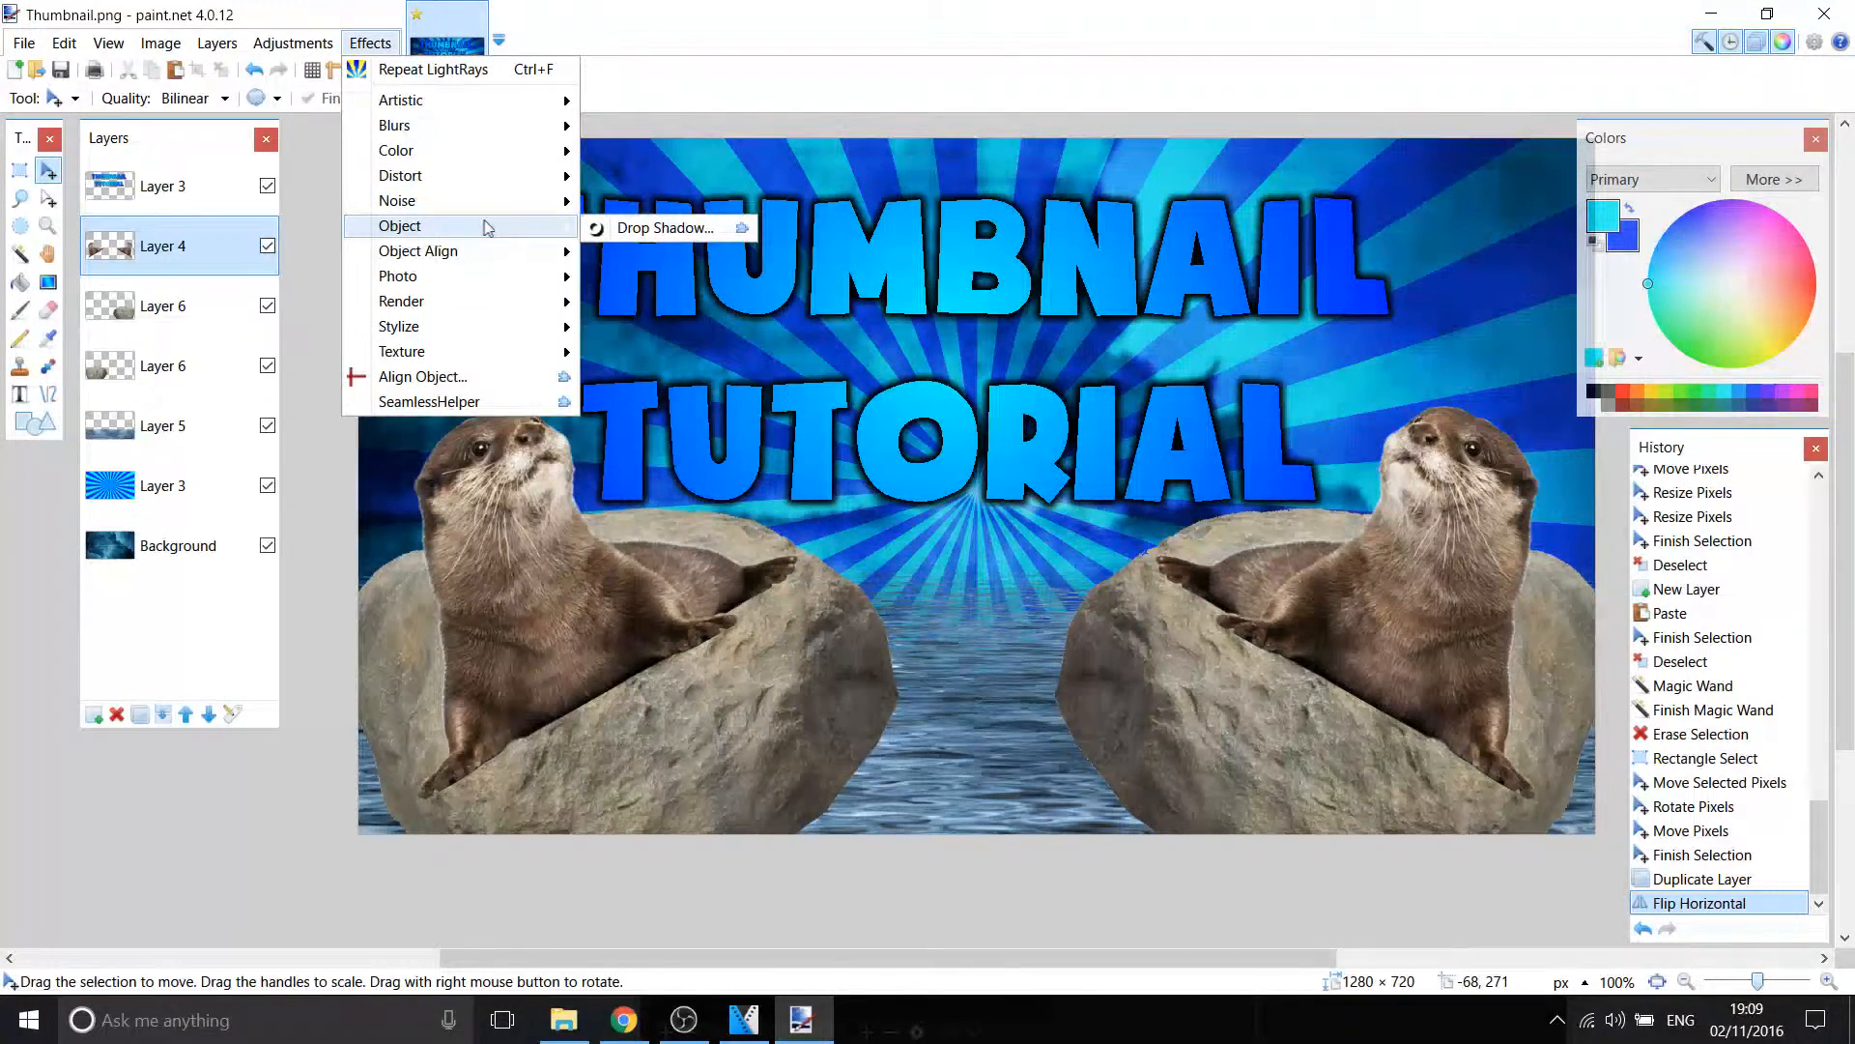
left_click(677, 228)
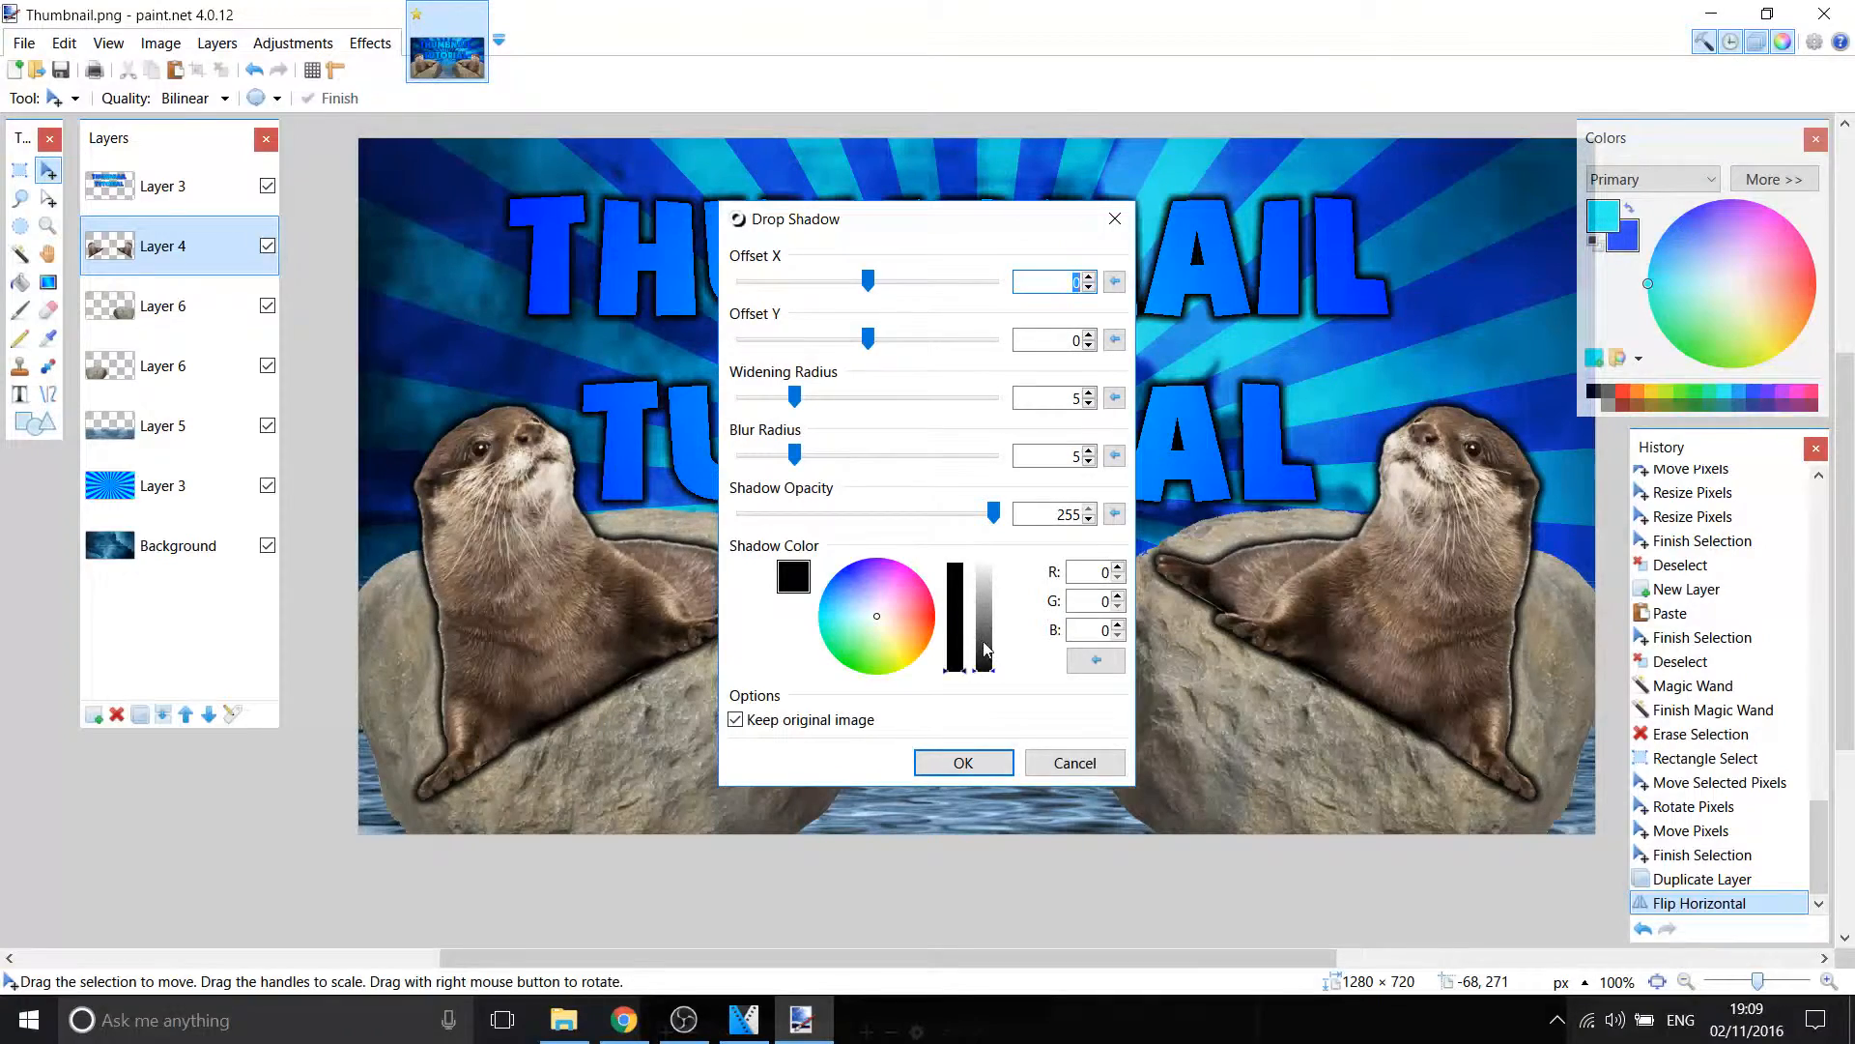
left_click_drag(986, 650, 984, 563)
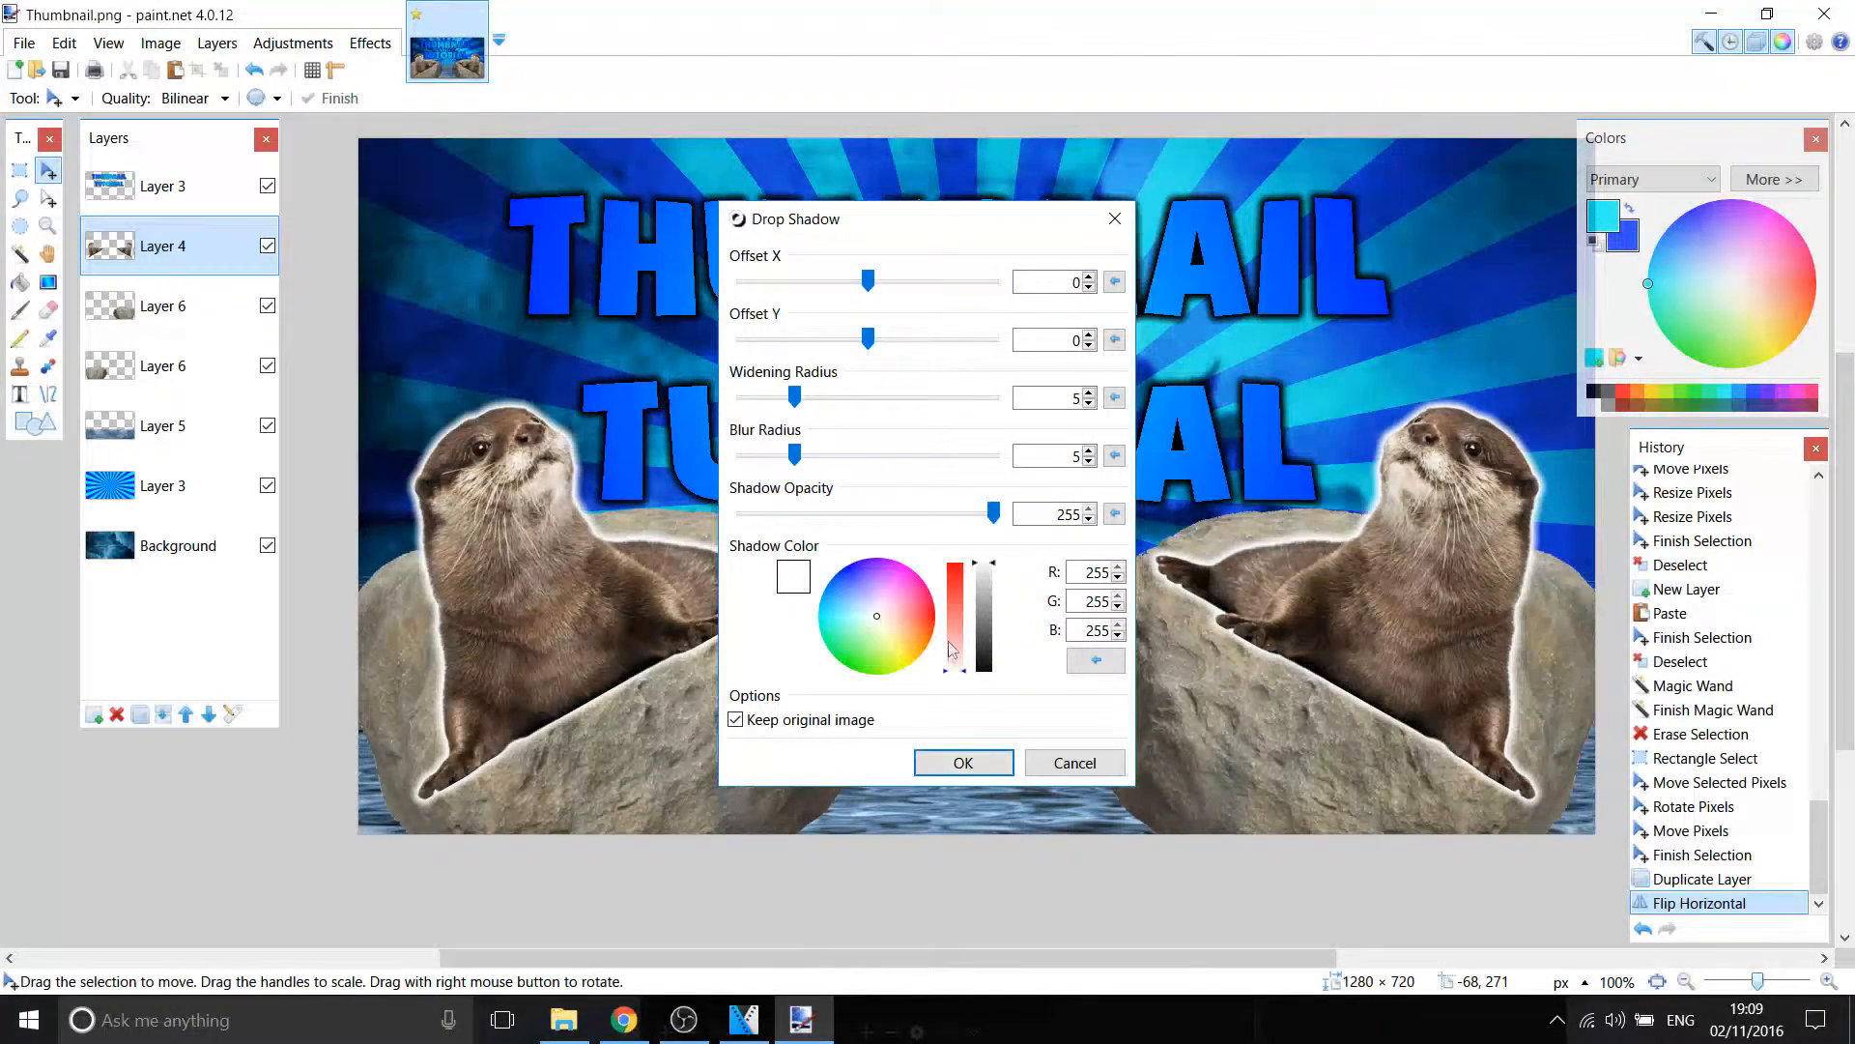
left_click(954, 756)
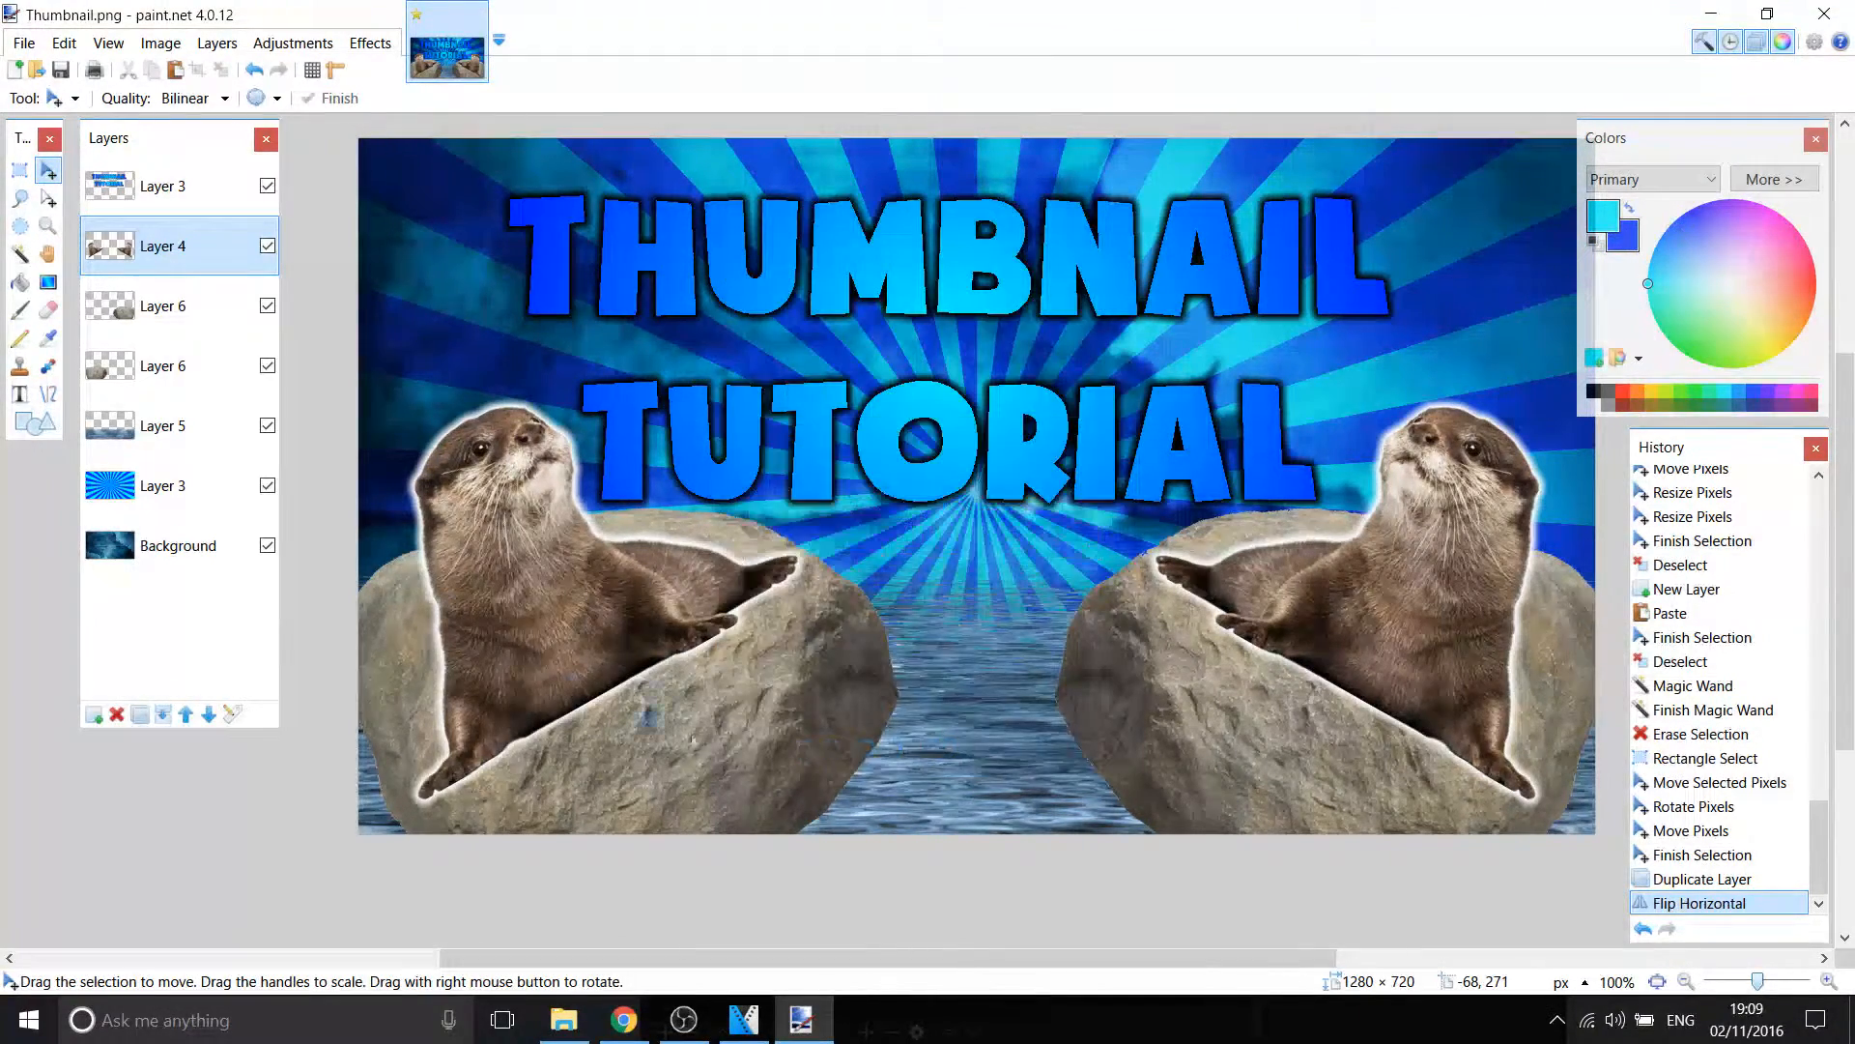
Merge the two boulder layers into one and repeat the Drop Shadow effect on the merged layer
left_click(189, 317)
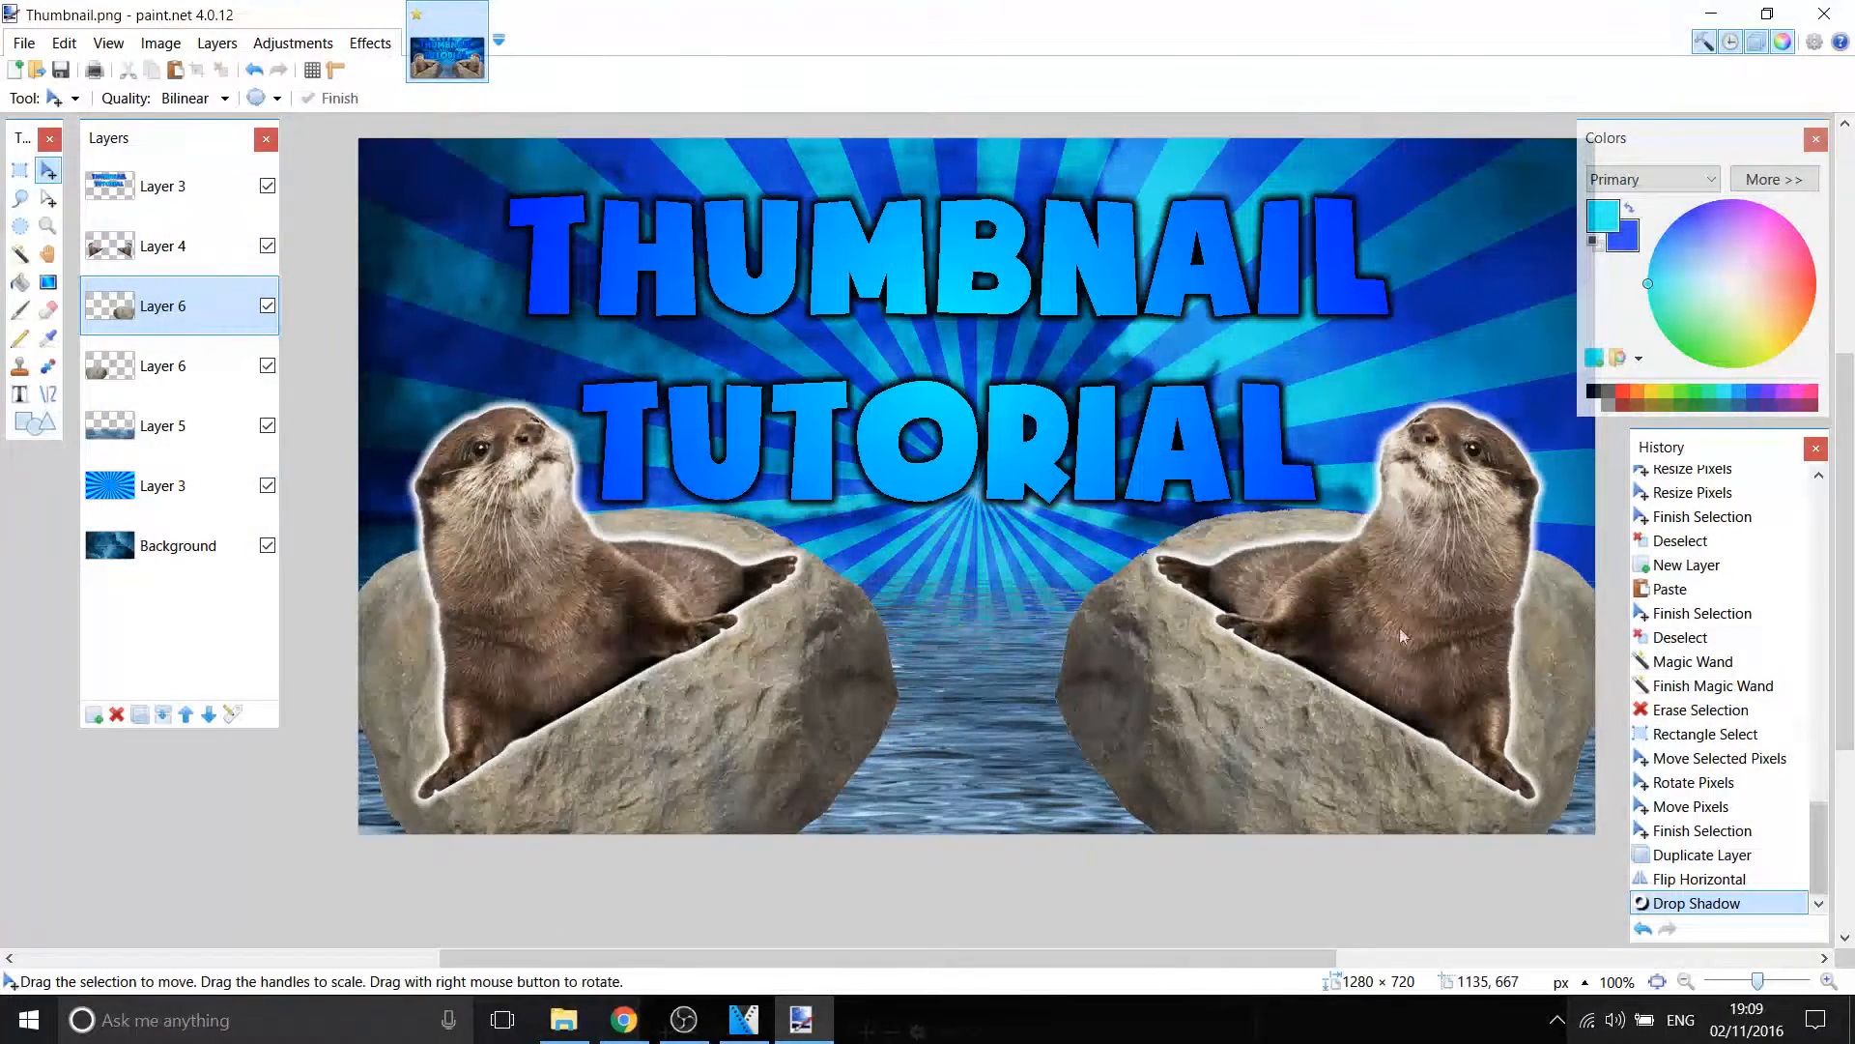
left_click(165, 717)
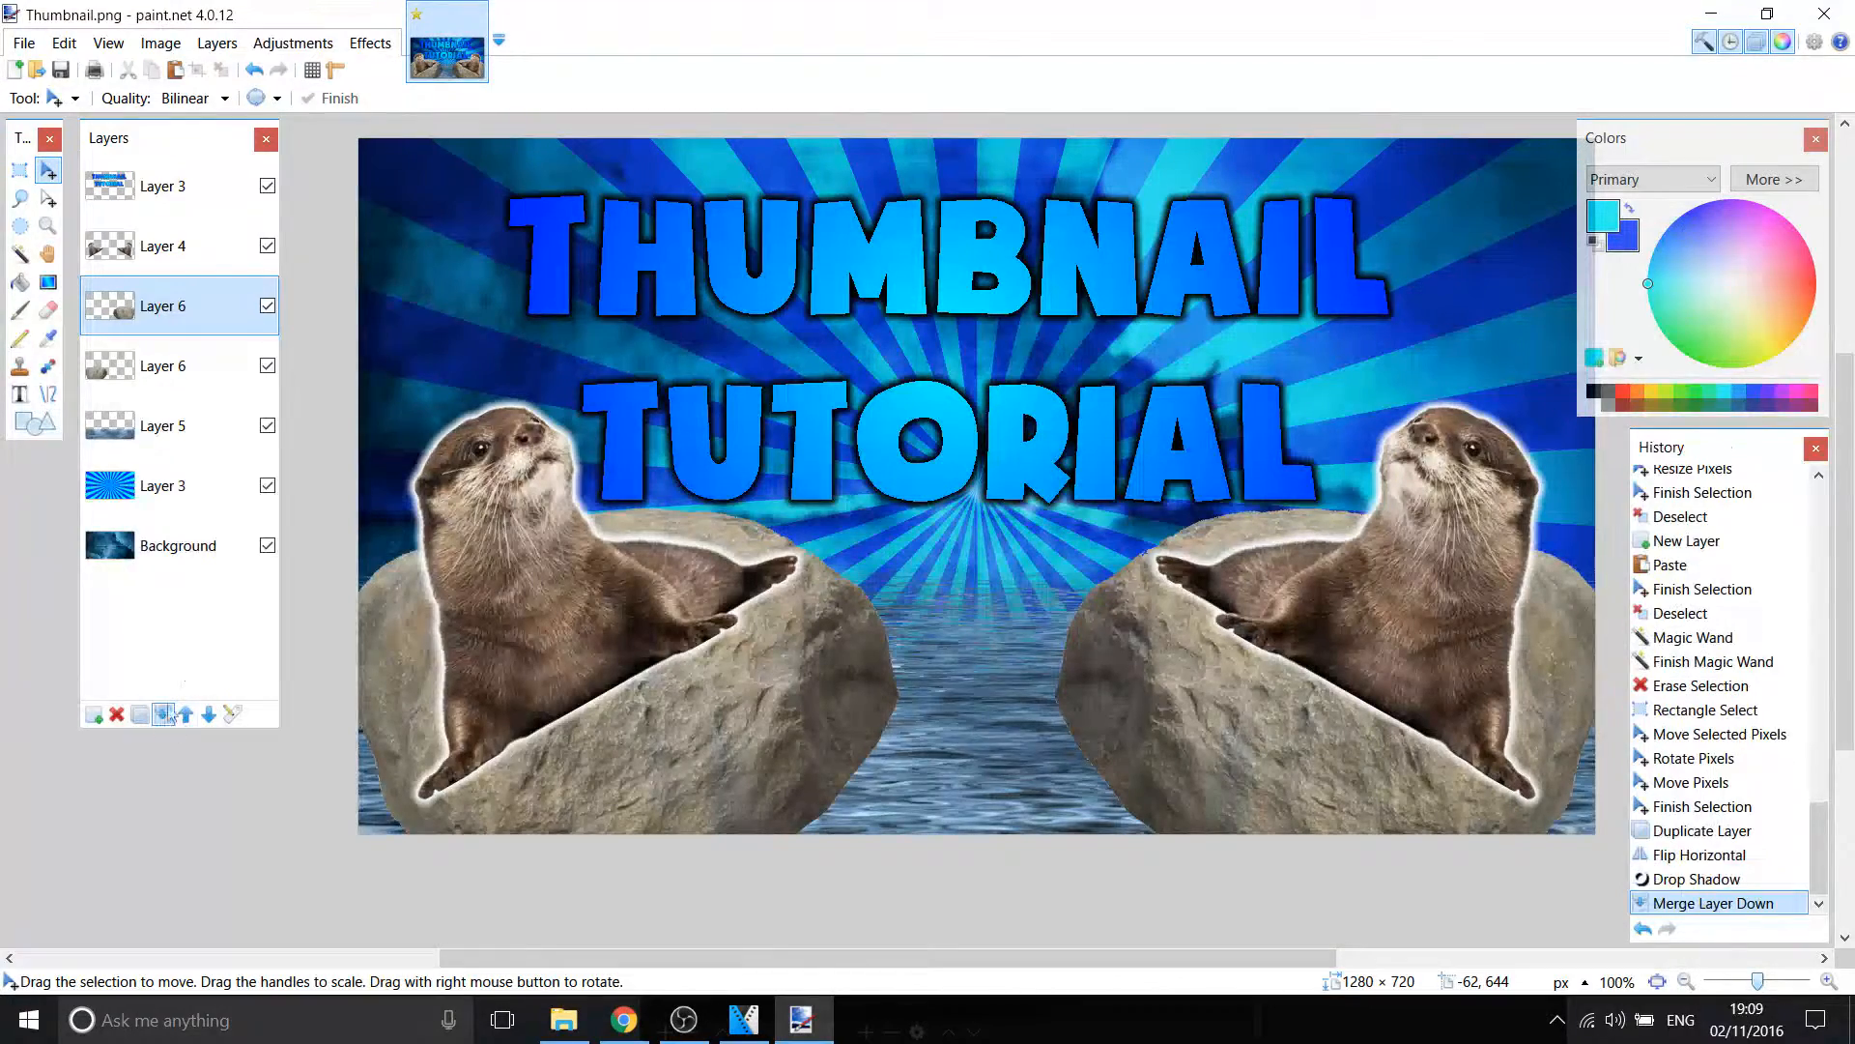
left_click(373, 43)
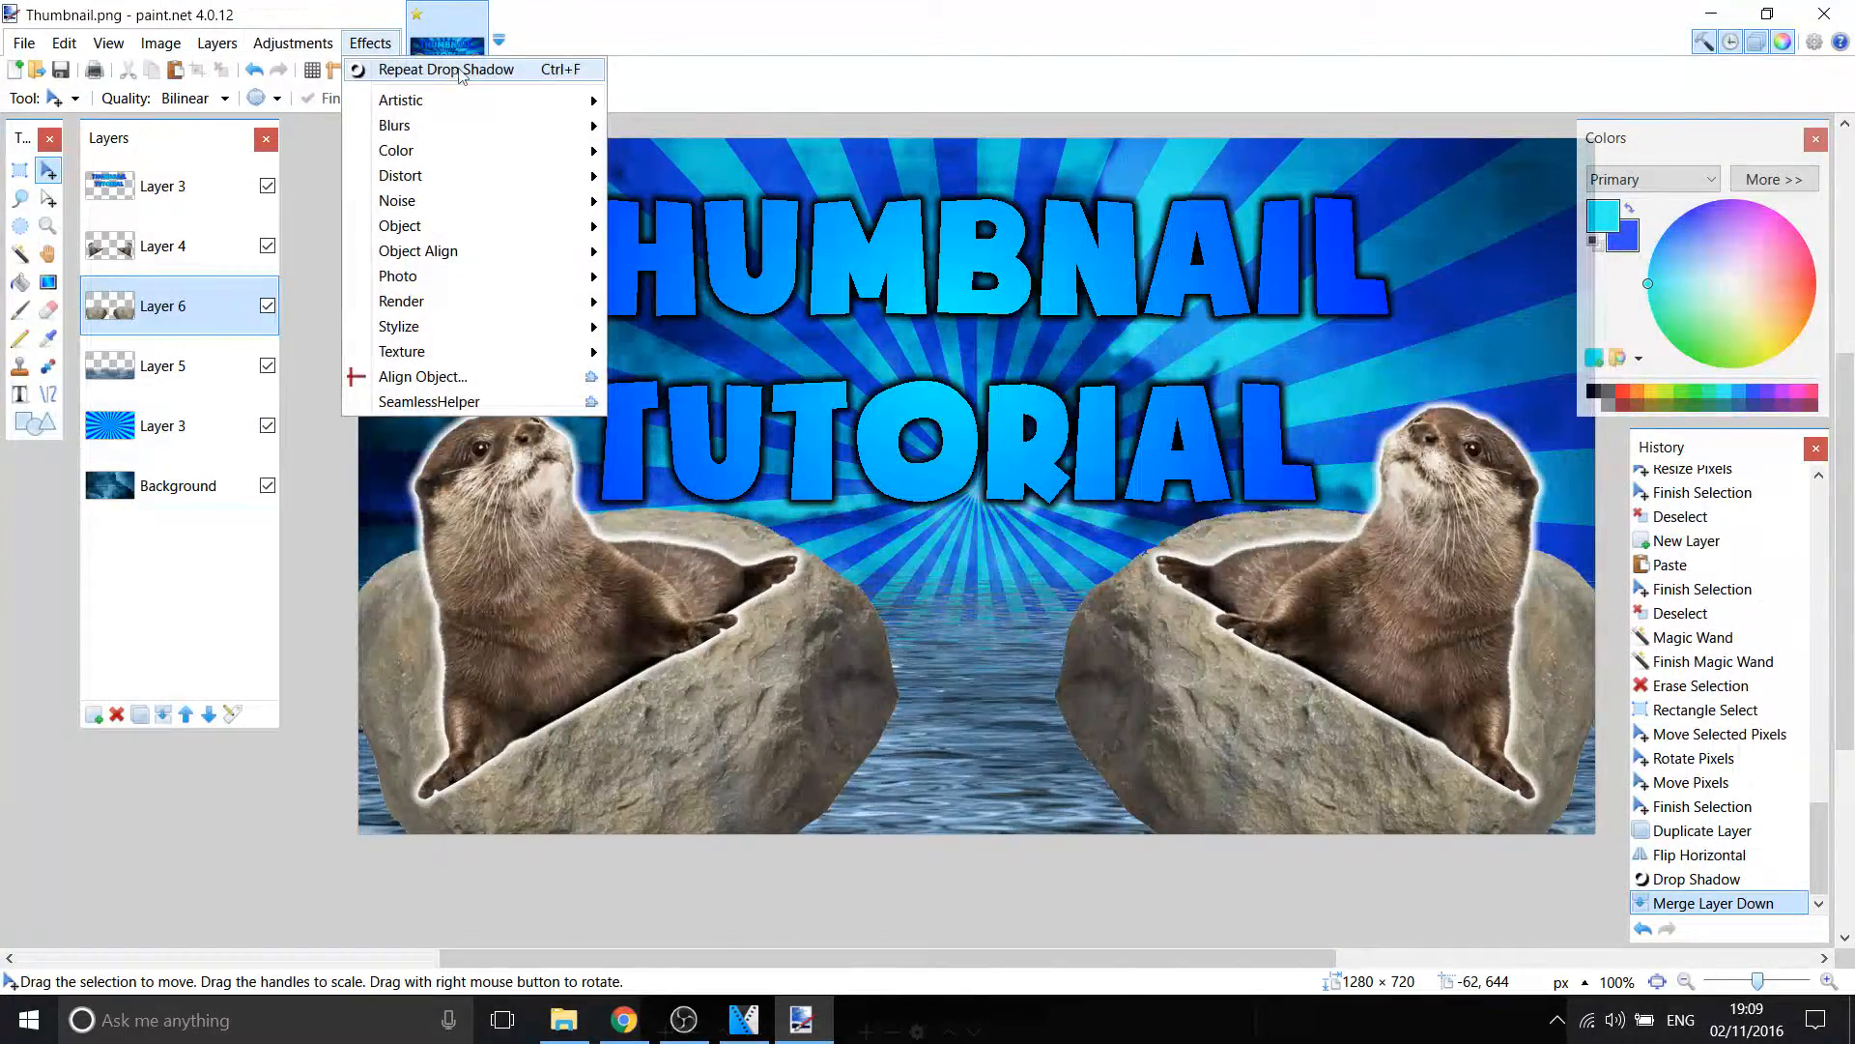
left_click(537, 68)
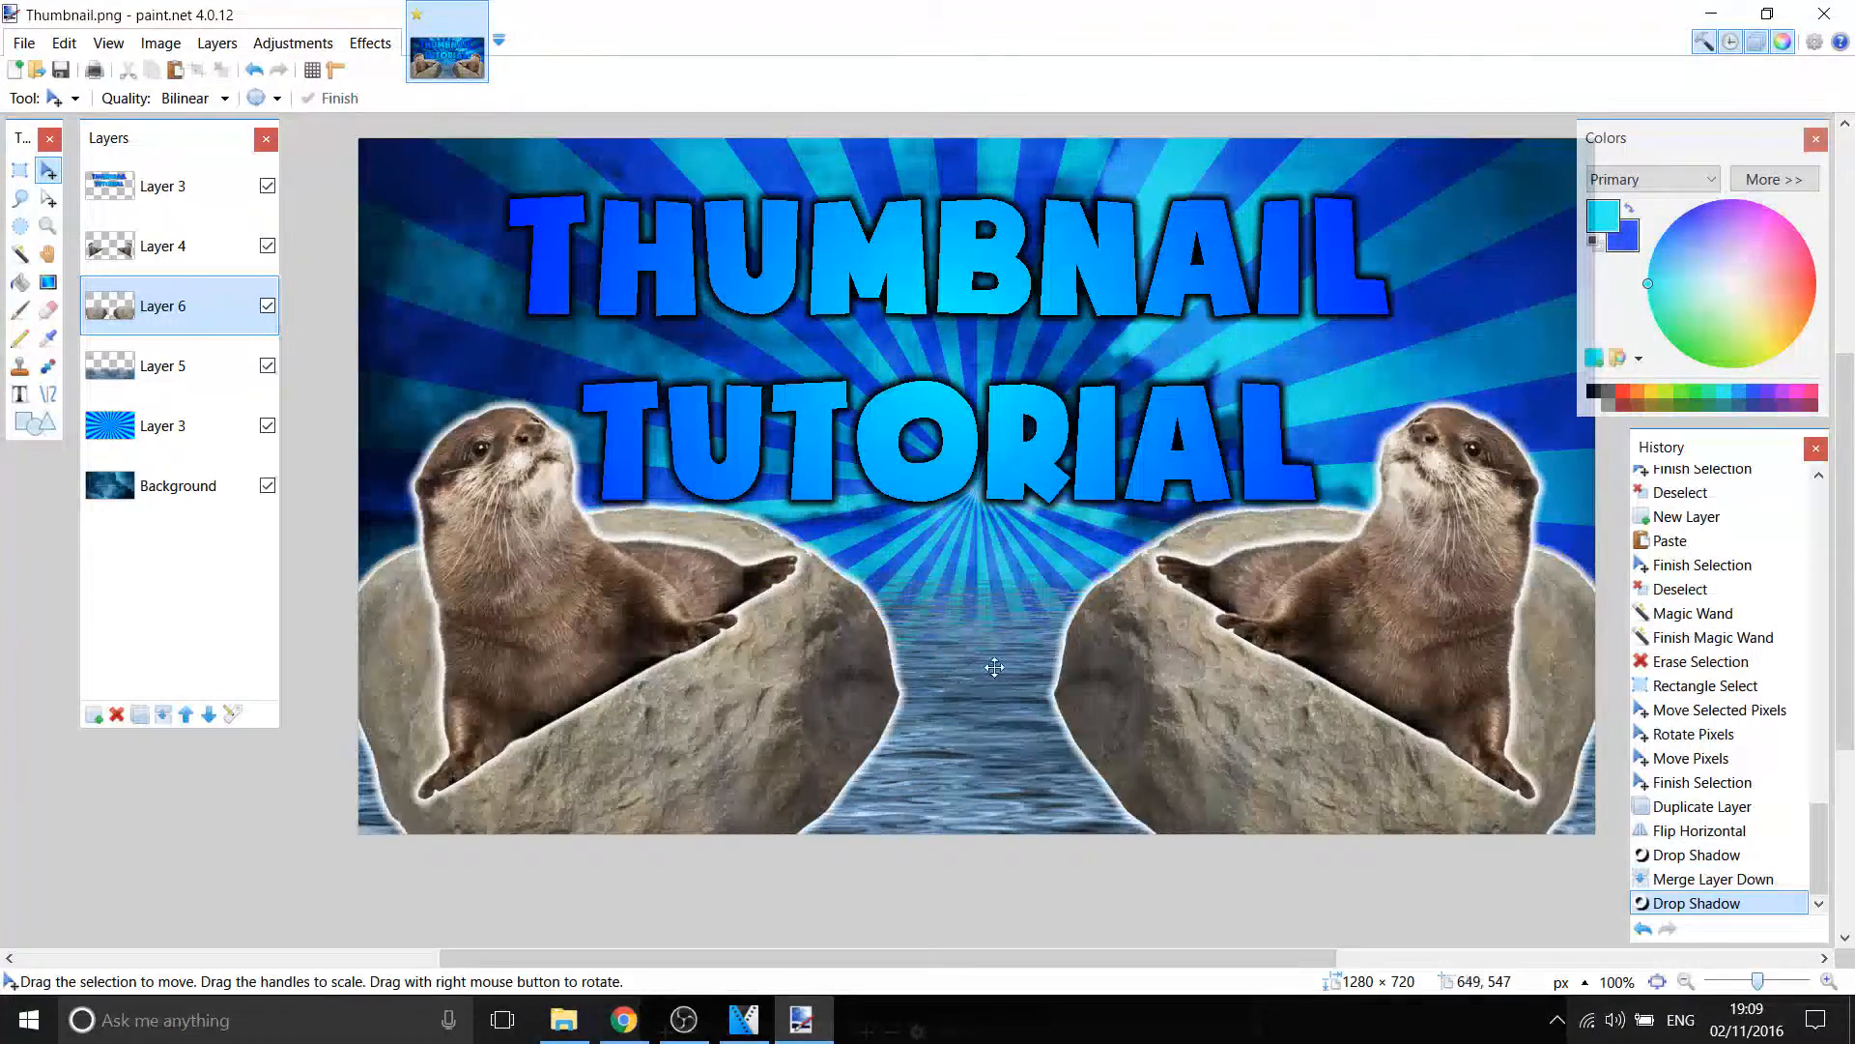